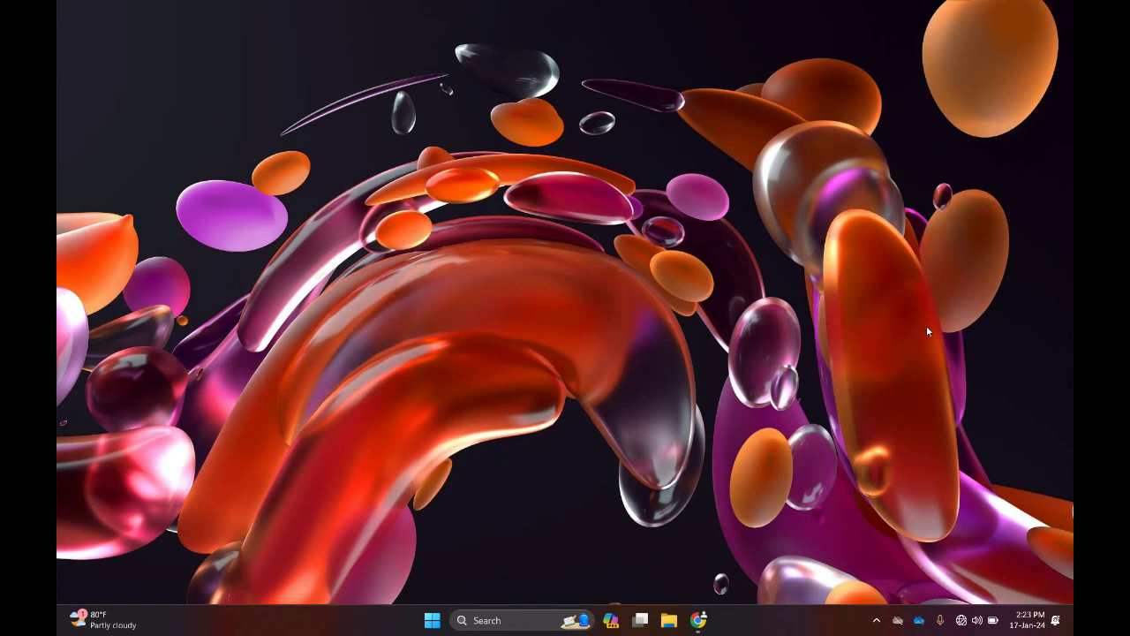
# - Open the XAMPP Control Panel to check the status of the Apache and MySQL modules, and minimize it
pyautogui.click(517, 616)
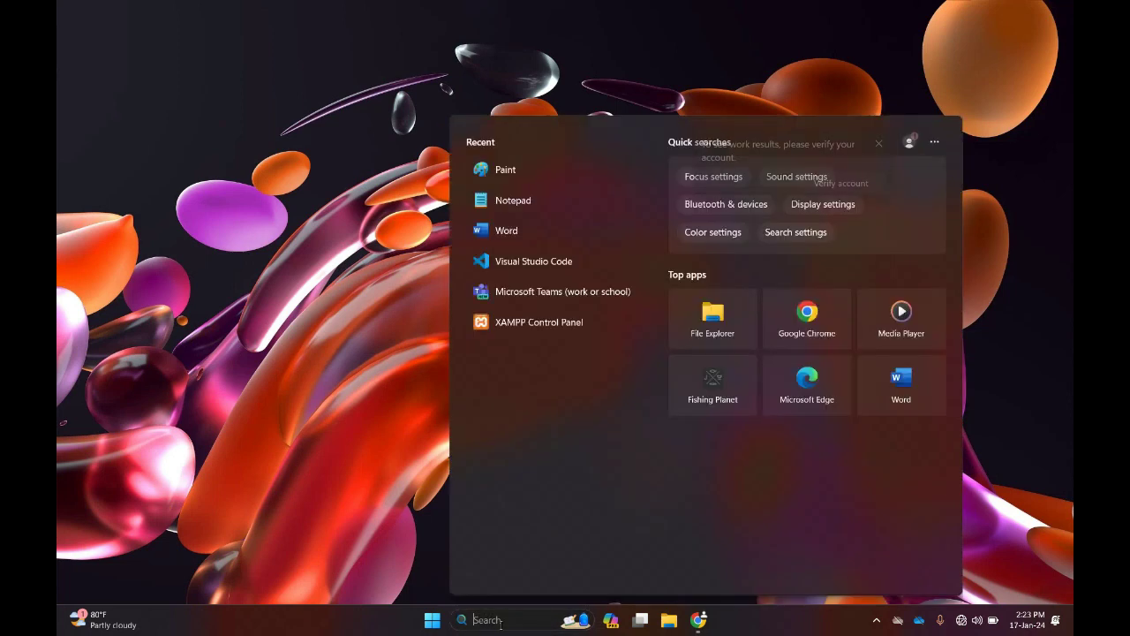
pyautogui.click(548, 325)
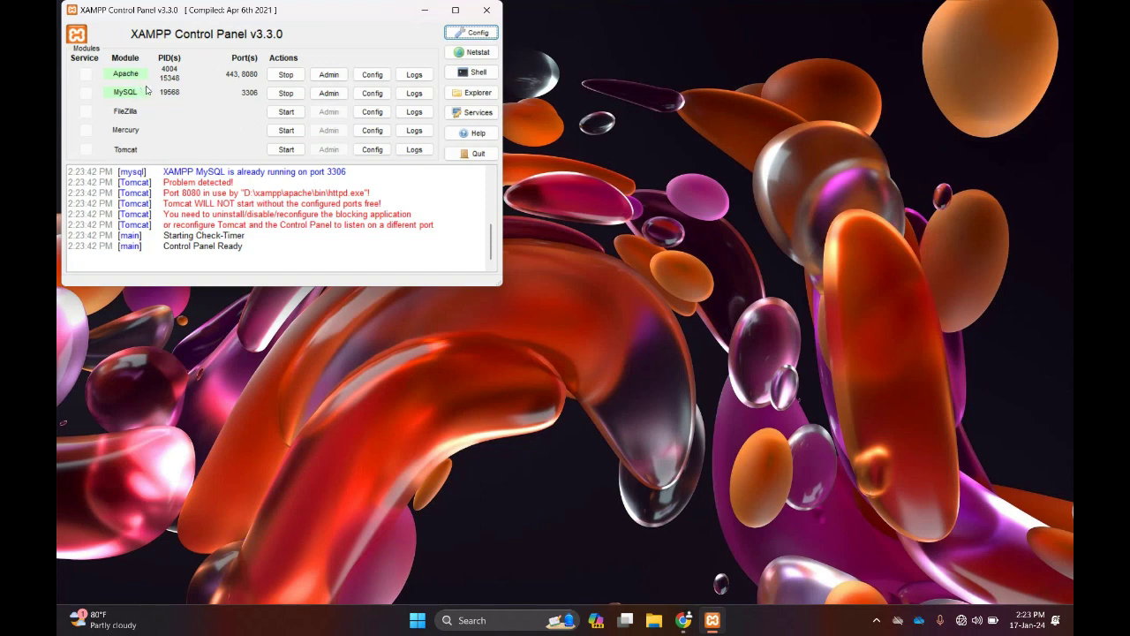
pyautogui.click(428, 12)
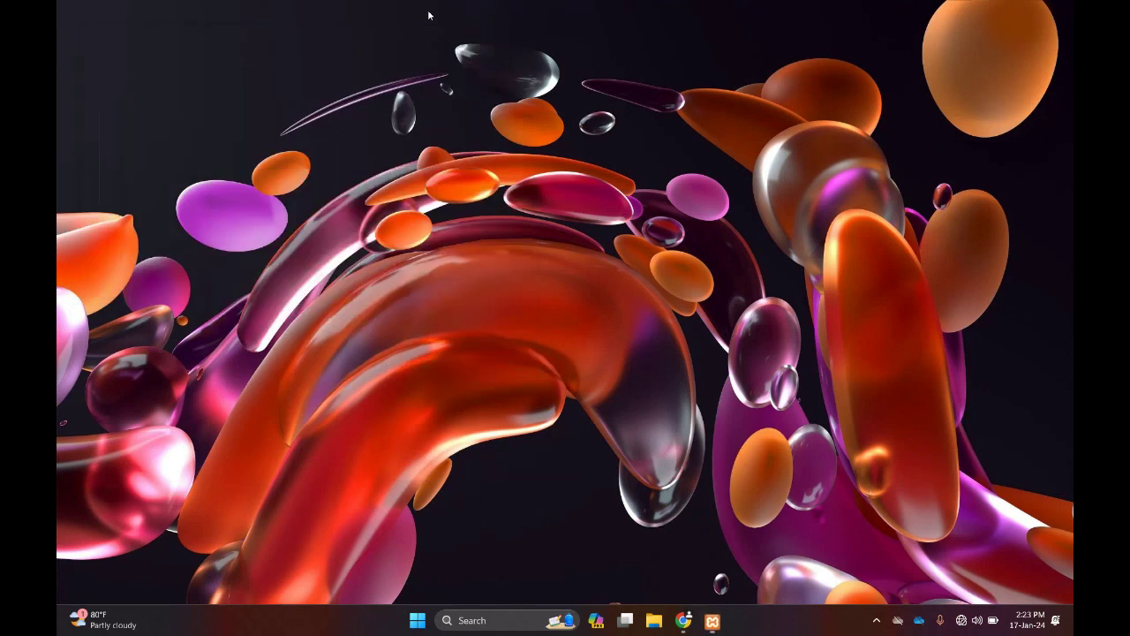
# - Switch to Chrome, load the rental site's login page on localhost, and open its registration form
pyautogui.click(685, 623)
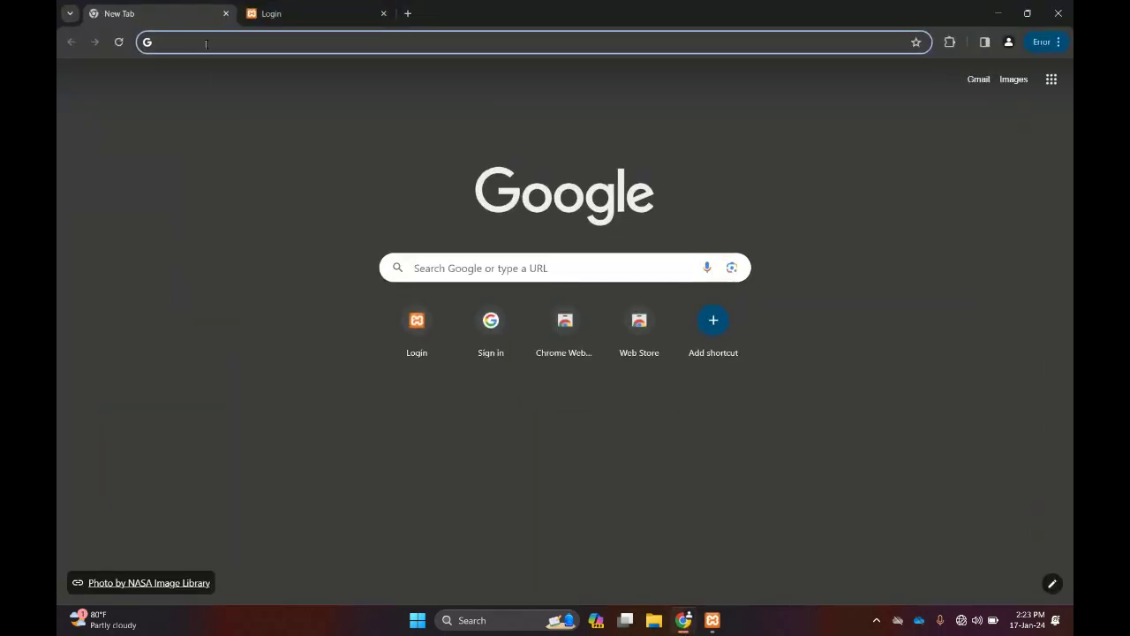
pyautogui.click(209, 42)
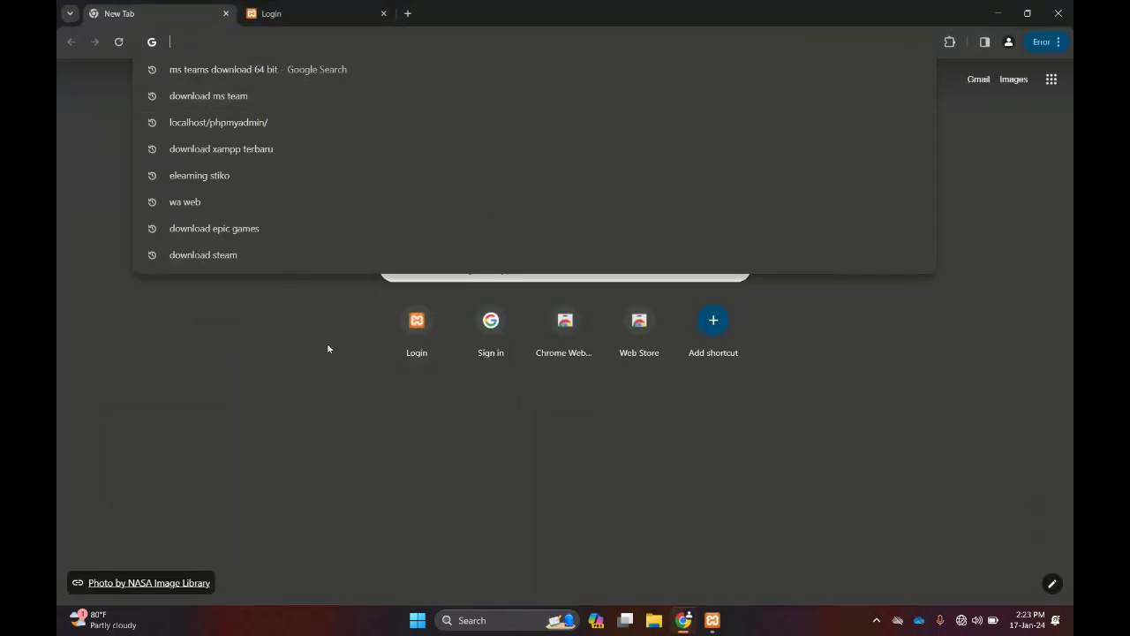
pyautogui.click(327, 343)
pyautogui.click(411, 335)
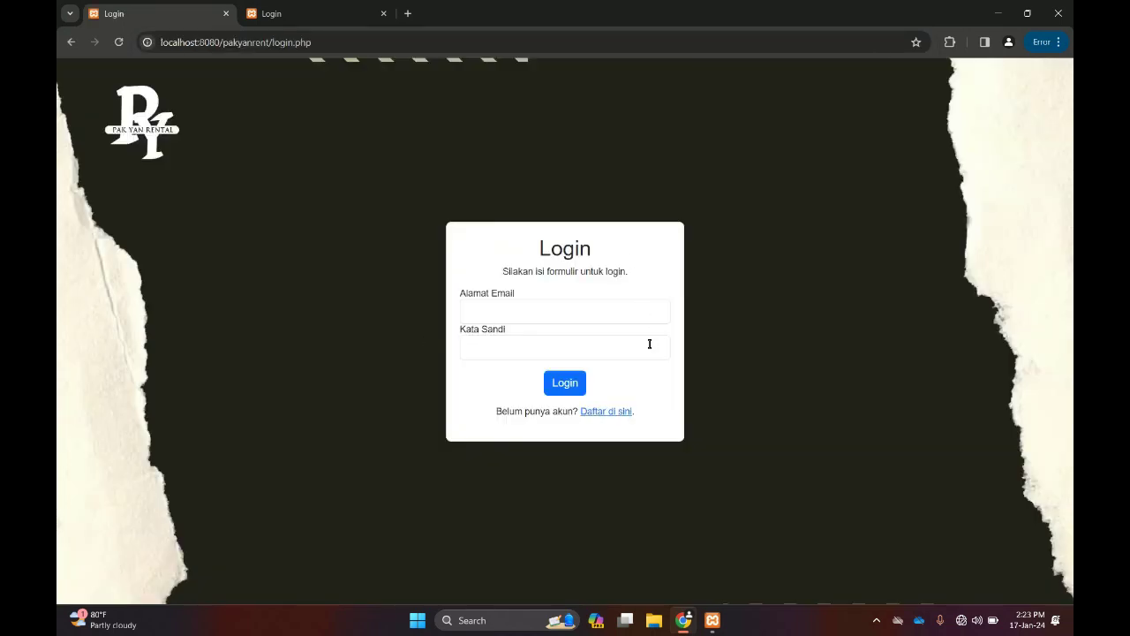
pyautogui.click(626, 418)
# - Fill in the full name, telephone number and address on the registration form
pyautogui.click(503, 191)
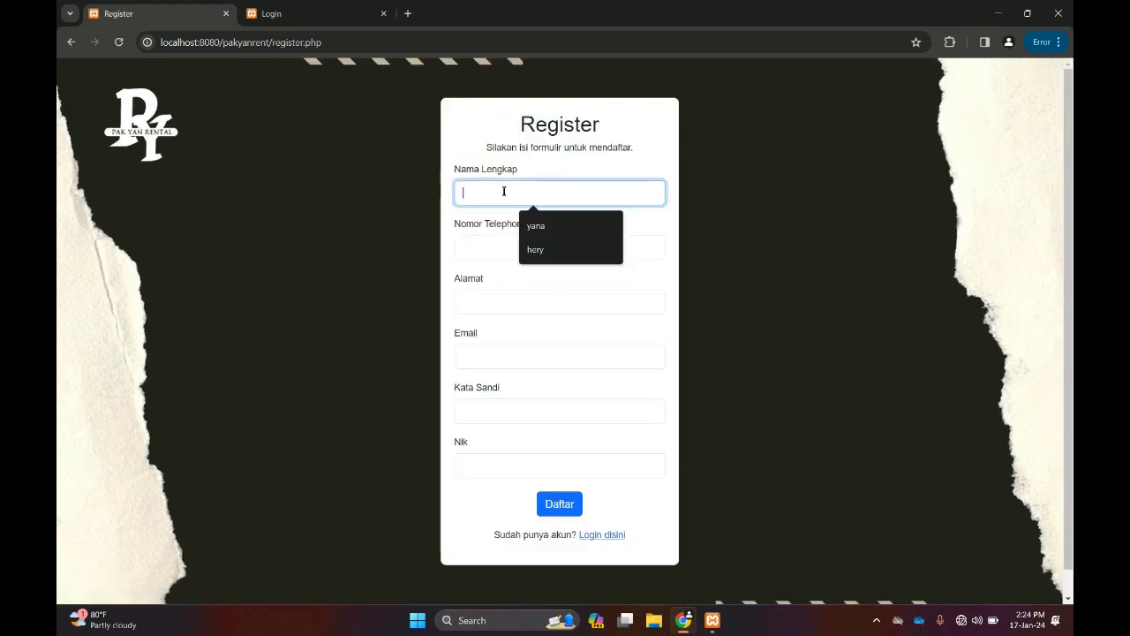
pyautogui.write('hery')
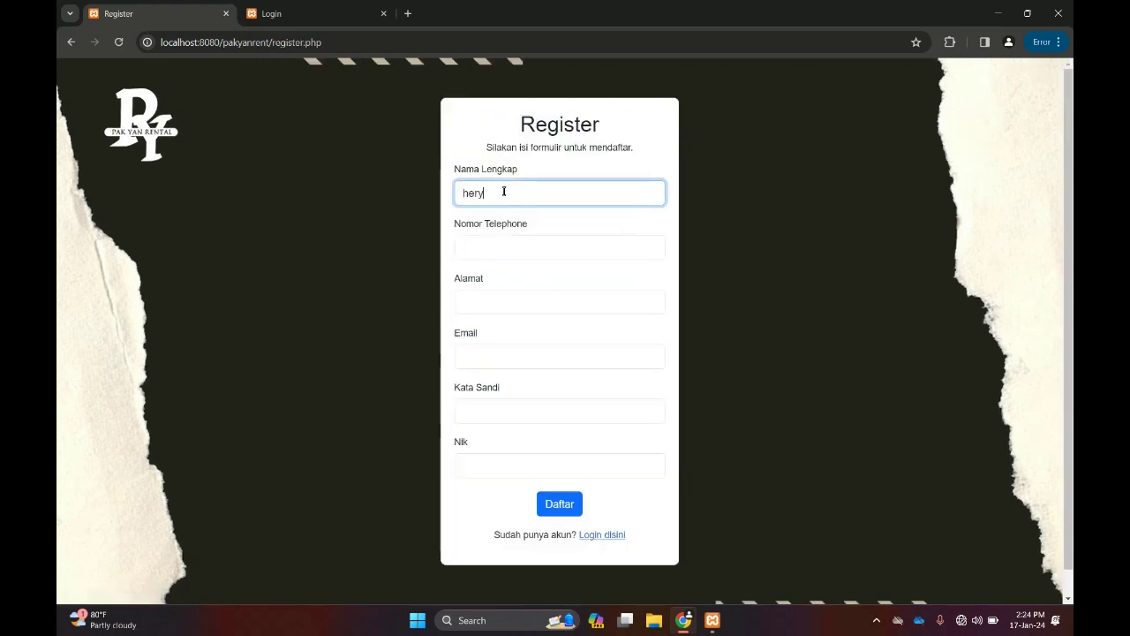
pyautogui.click(502, 248)
pyautogui.click(538, 284)
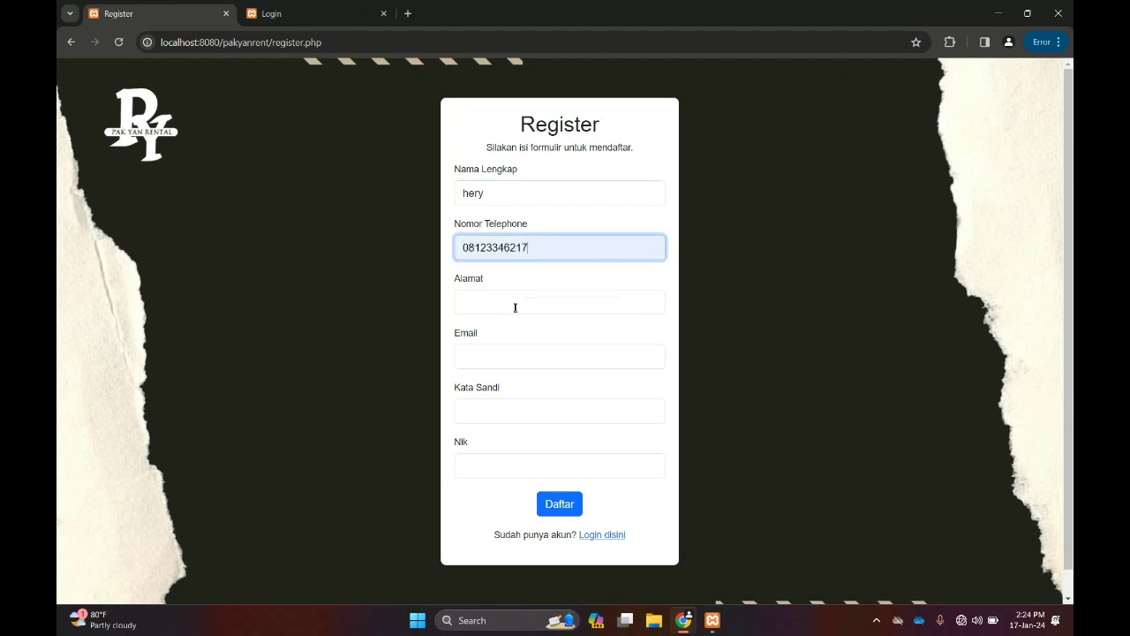
pyautogui.click(514, 303)
pyautogui.click(546, 334)
# - Fill in the e-mail, account password and NIK identity number, and submit the registration
pyautogui.click(524, 356)
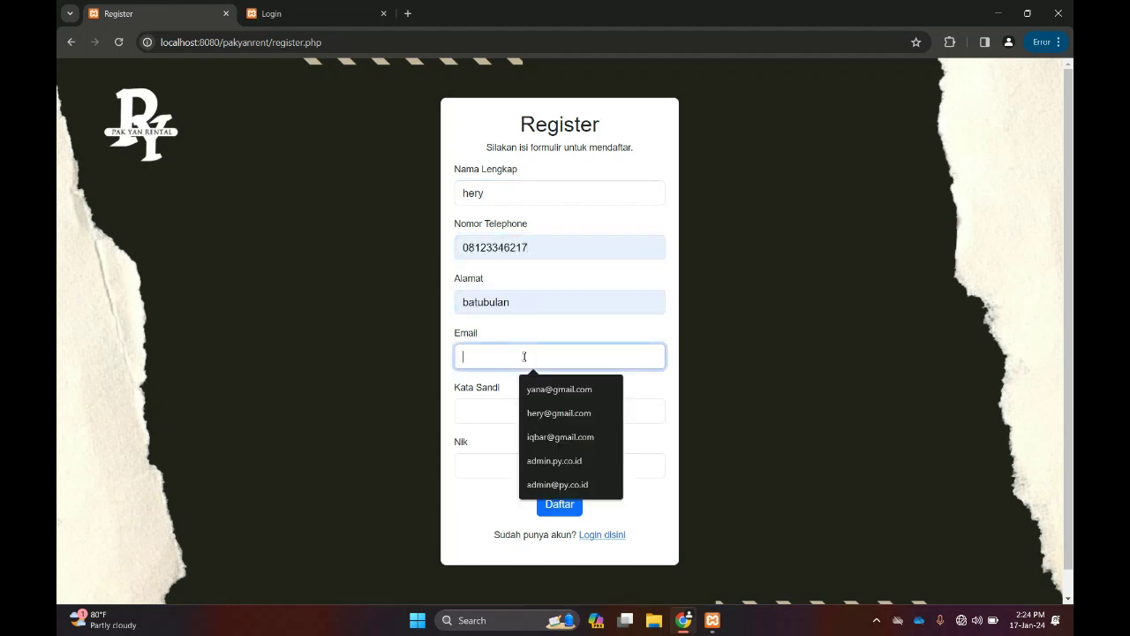
pyautogui.click(589, 415)
pyautogui.click(522, 416)
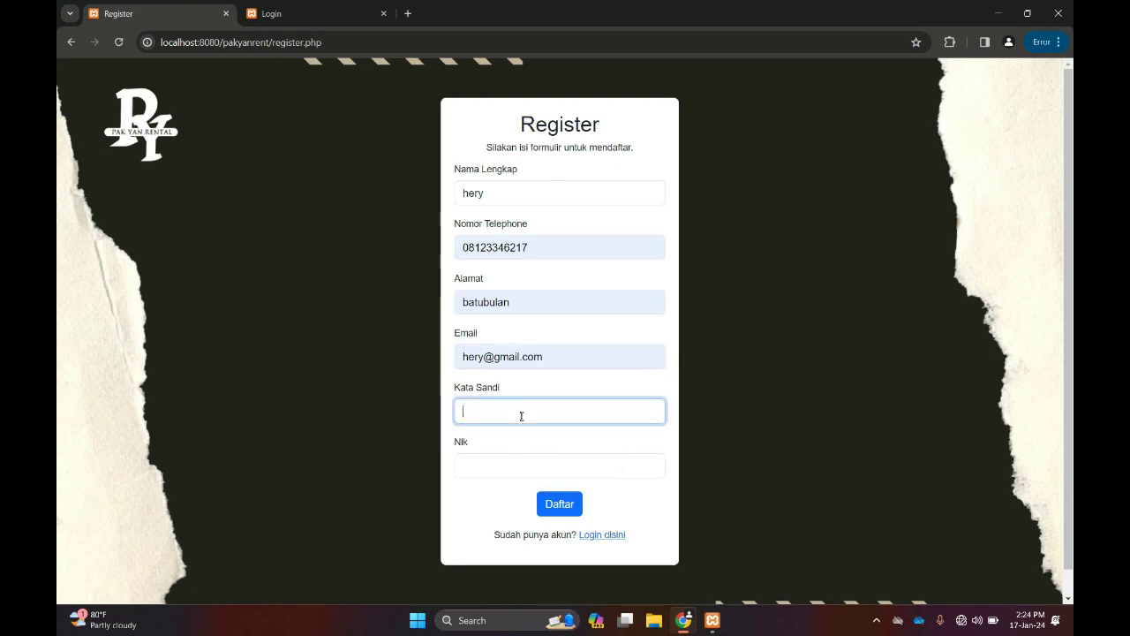
pyautogui.write('123')
pyautogui.click(516, 468)
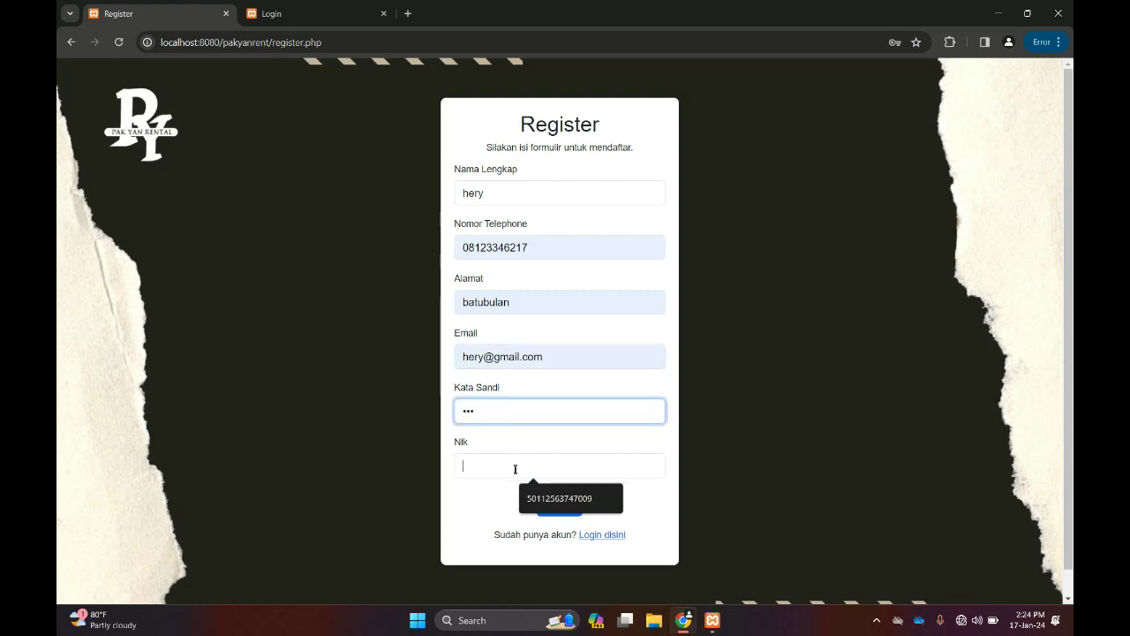
pyautogui.click(542, 499)
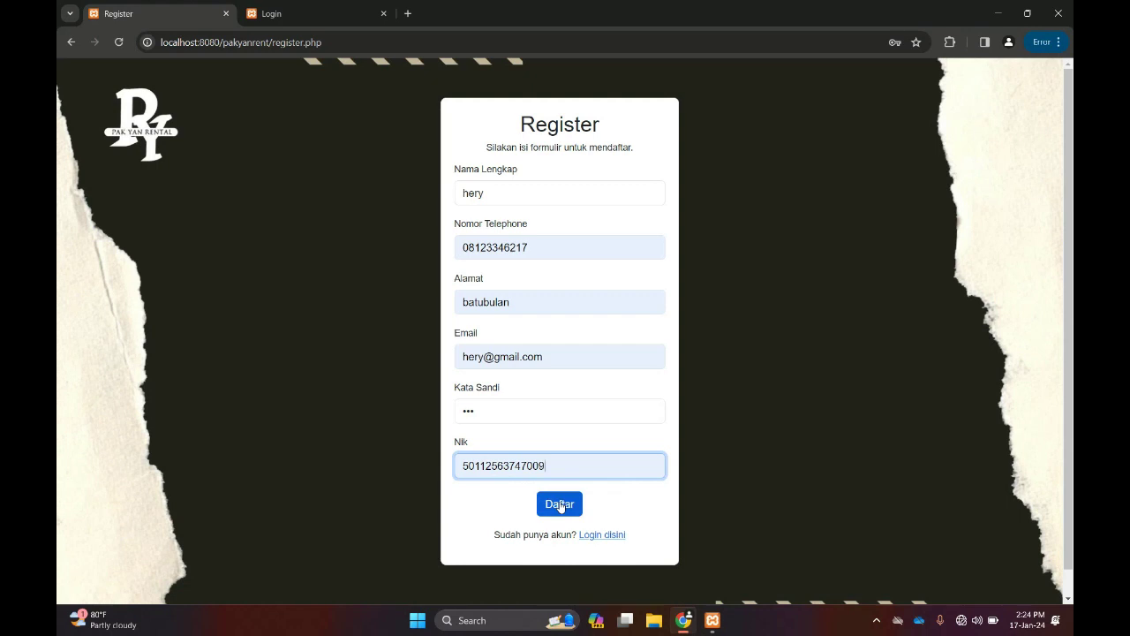
pyautogui.click(560, 505)
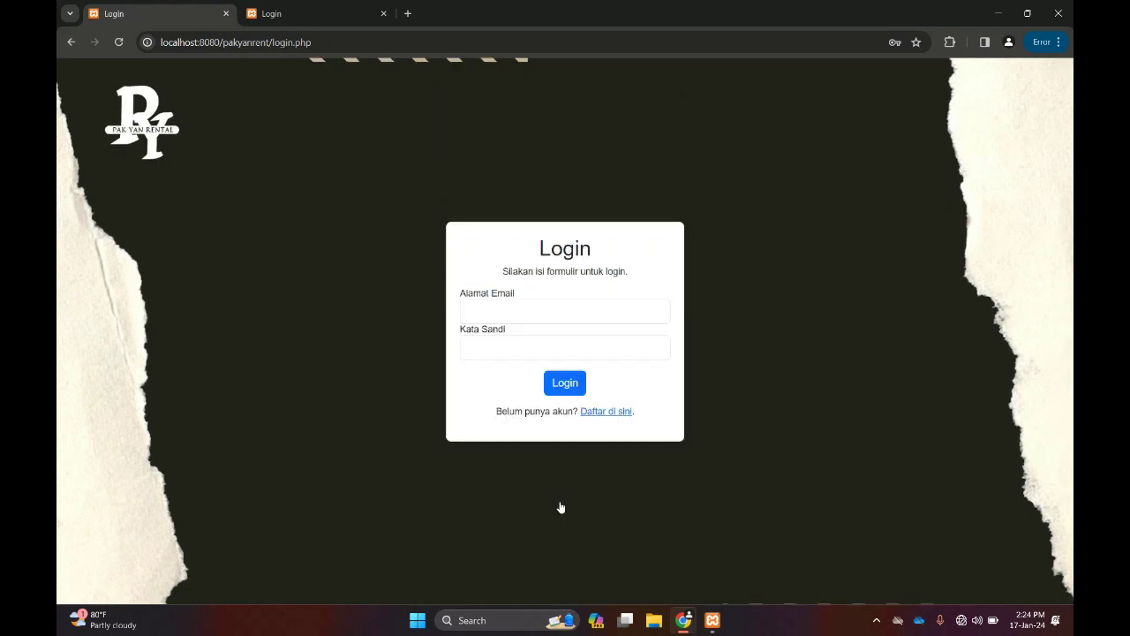
# - Try to log in with the new account's e-mail and an incorrect account password
pyautogui.click(509, 312)
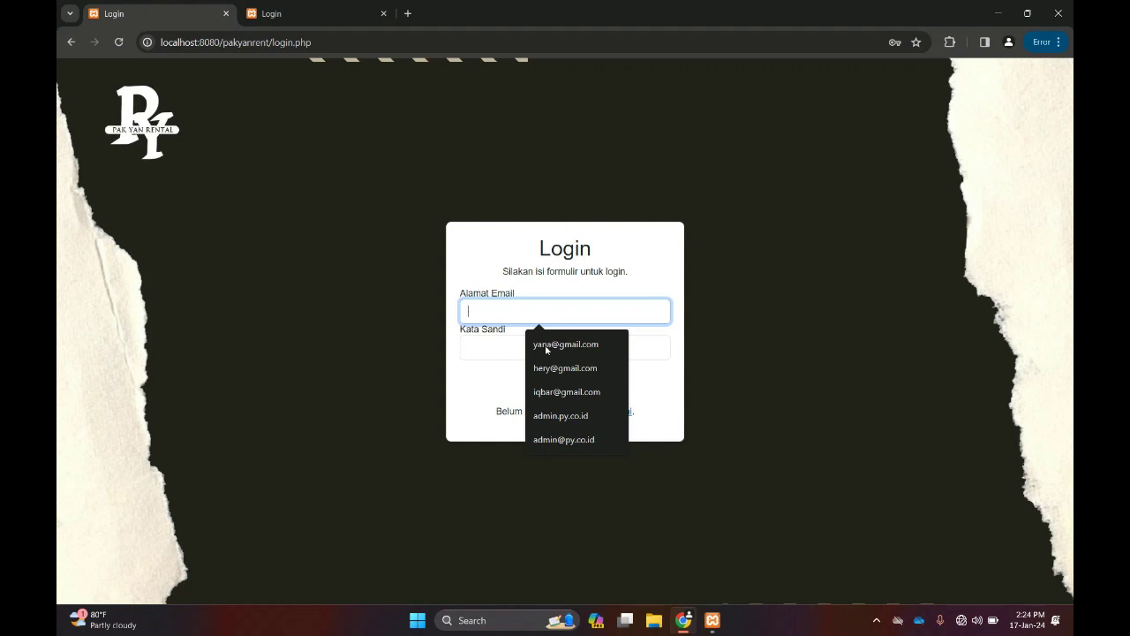
pyautogui.click(562, 368)
pyautogui.click(514, 353)
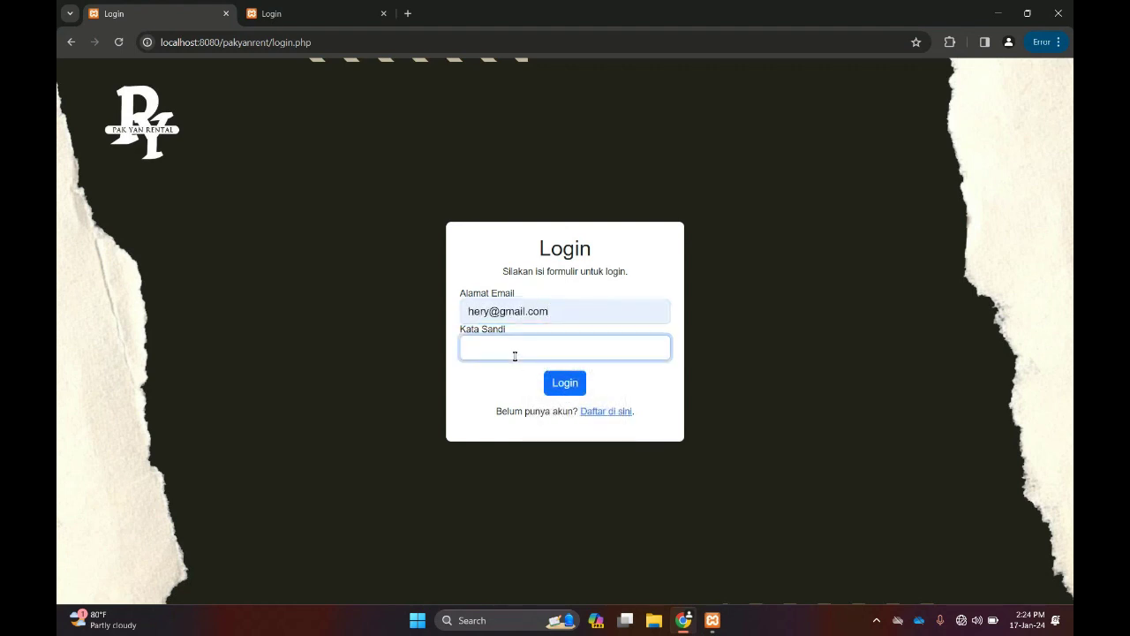
pyautogui.write('12')
pyautogui.click(564, 384)
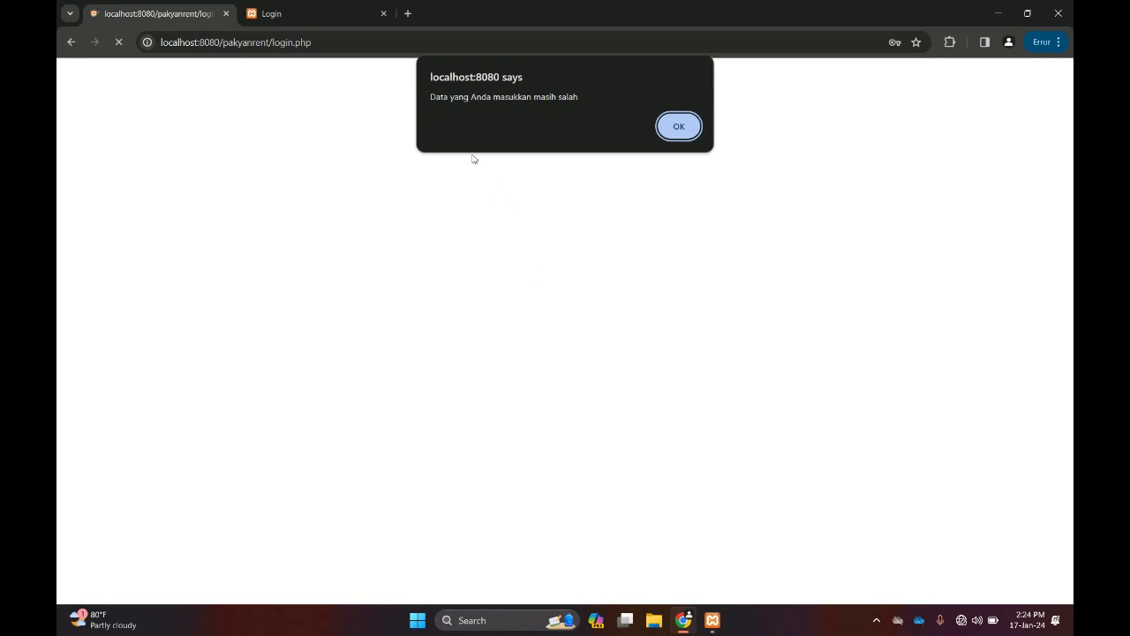
pyautogui.click(690, 128)
# - Log in with the new account's e-mail and the registered account password
pyautogui.click(513, 315)
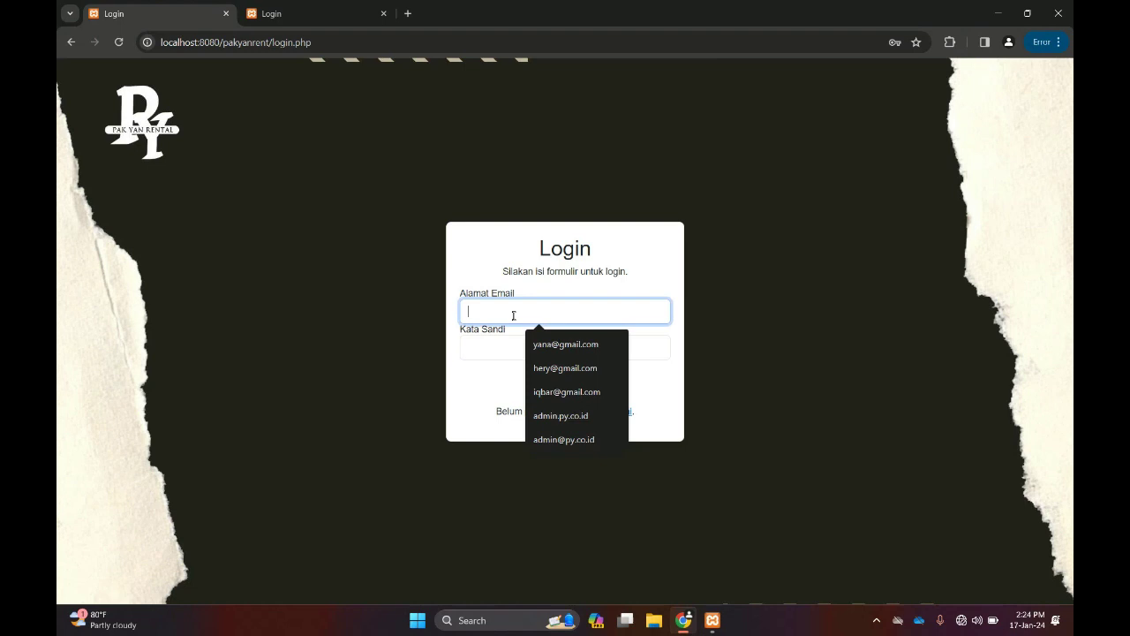
pyautogui.click(565, 367)
pyautogui.click(513, 354)
pyautogui.write('123')
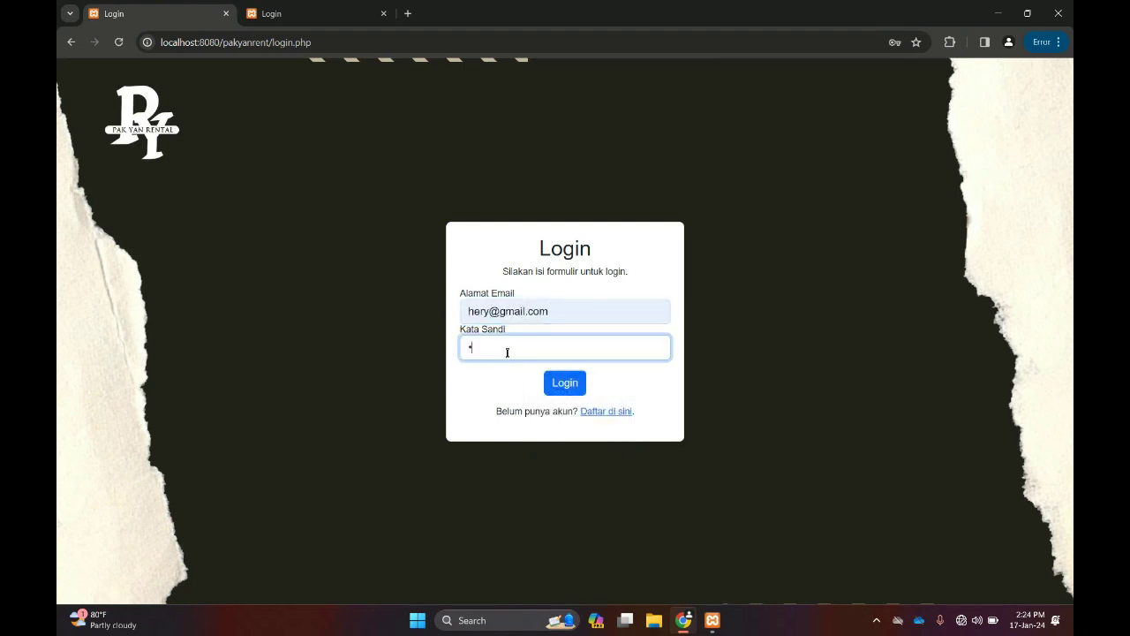
pyautogui.click(562, 384)
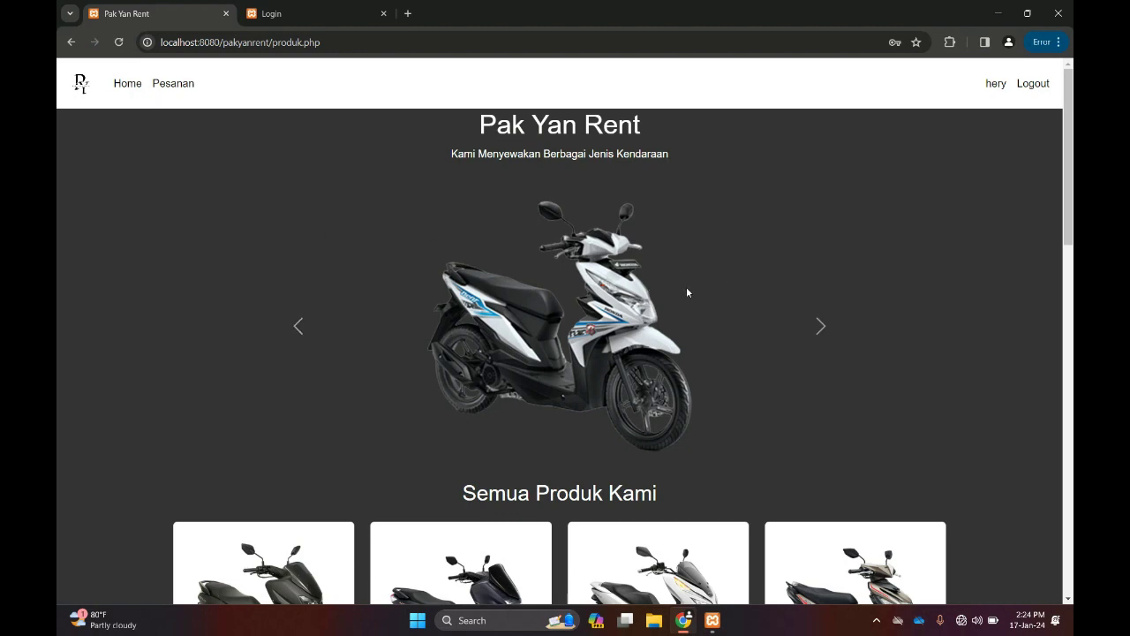
# - Examine the motorcycle catalogue under Semua Produk Kami for models, daily rental prices and availability
pyautogui.scroll(-3, 724, 291)
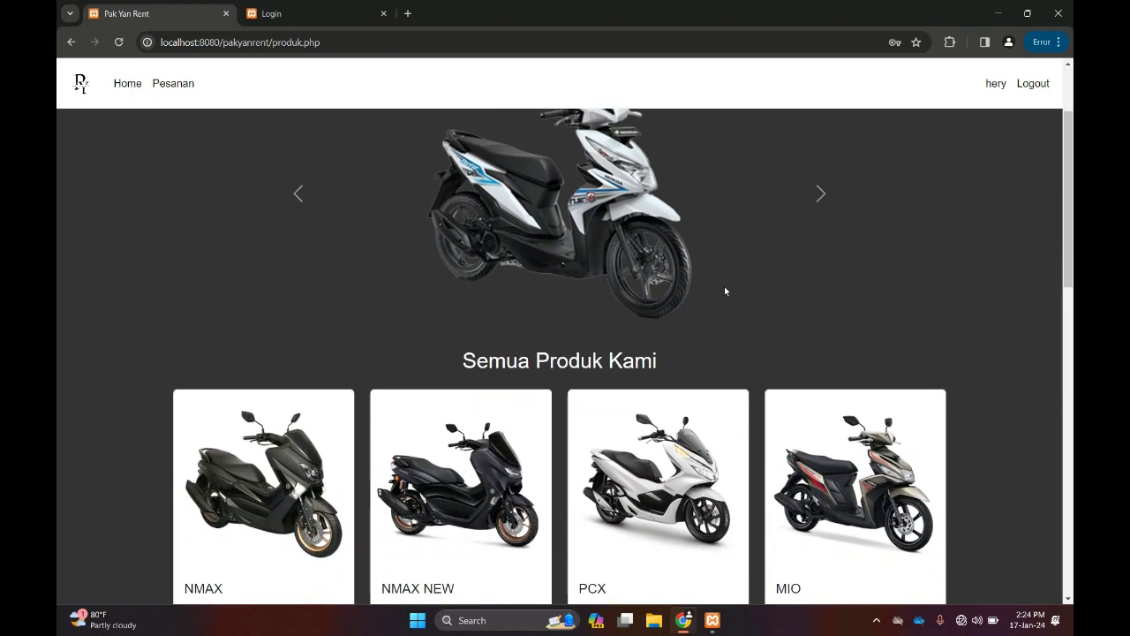
pyautogui.scroll(-2, 723, 291)
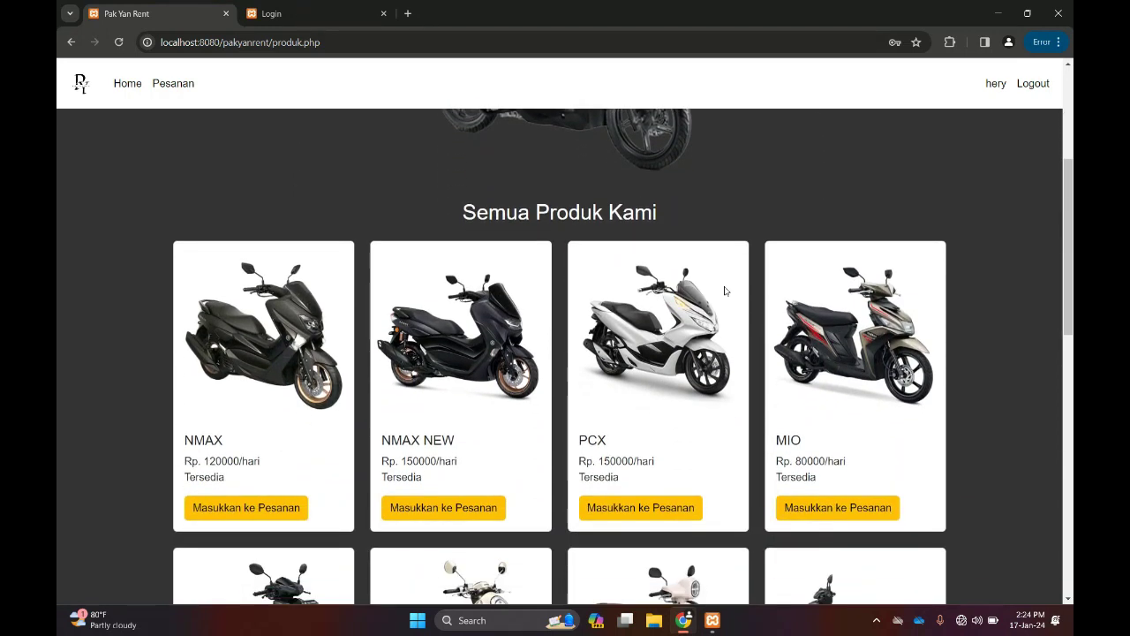
pyautogui.scroll(-2, 724, 291)
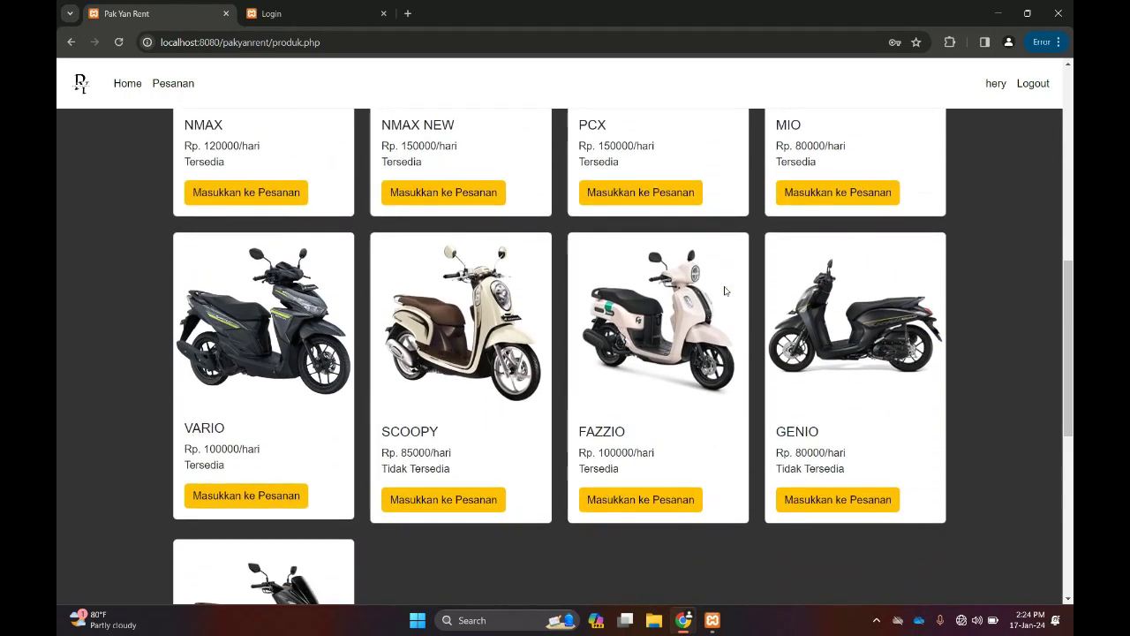
pyautogui.scroll(2, 724, 291)
pyautogui.scroll(-2, 723, 291)
pyautogui.scroll(2, 724, 290)
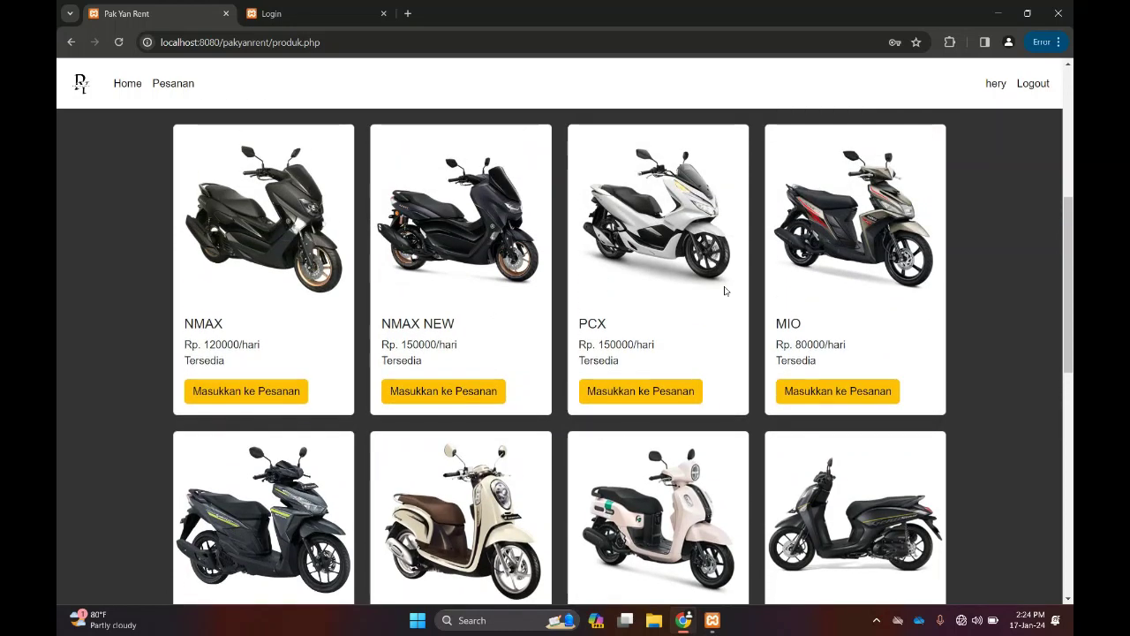
pyautogui.scroll(-2, 724, 290)
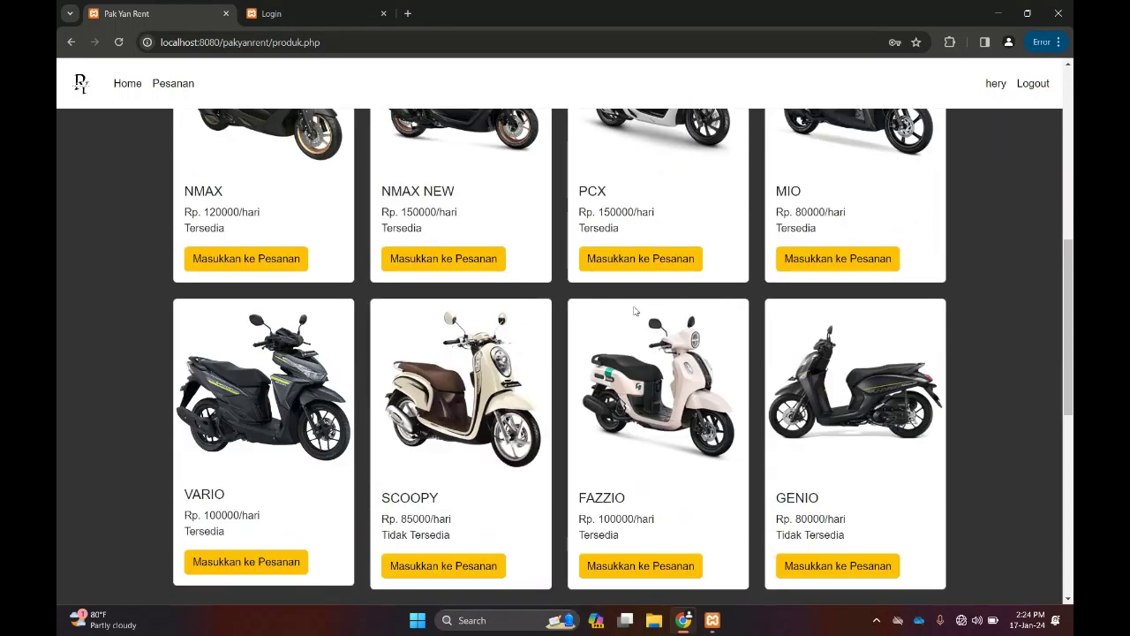
pyautogui.scroll(2, 528, 304)
pyautogui.scroll(-1, 561, 314)
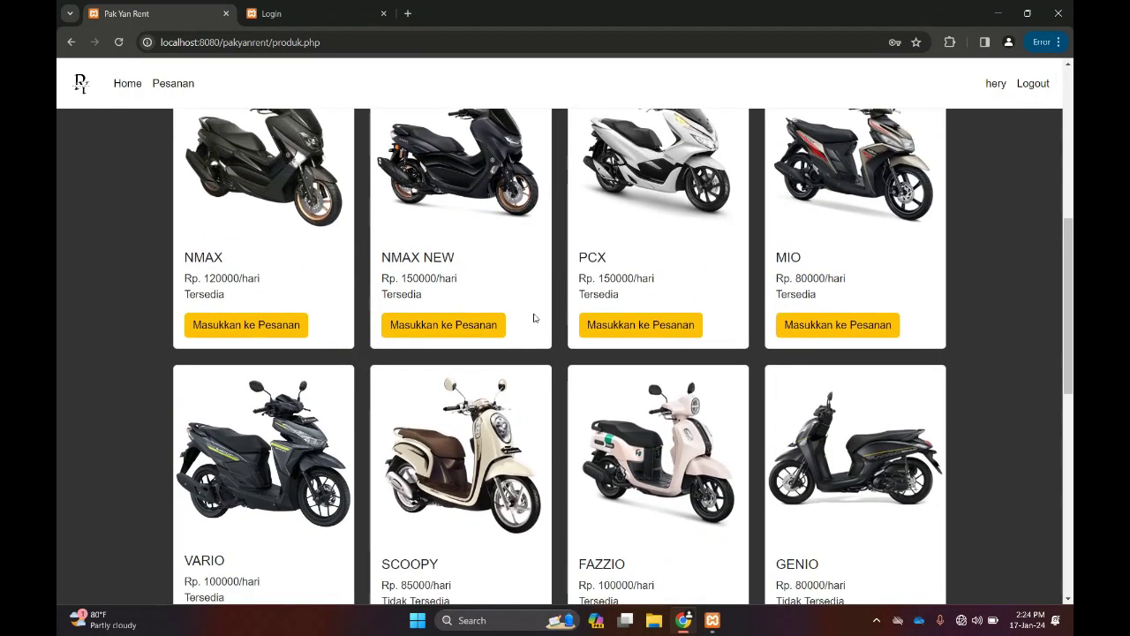
pyautogui.scroll(1, 532, 318)
# - Start an order for the NMAX NEW, entering the customer's name, rental date 19-Jan-2024 and return date 22-Jan-2024
pyautogui.click(458, 398)
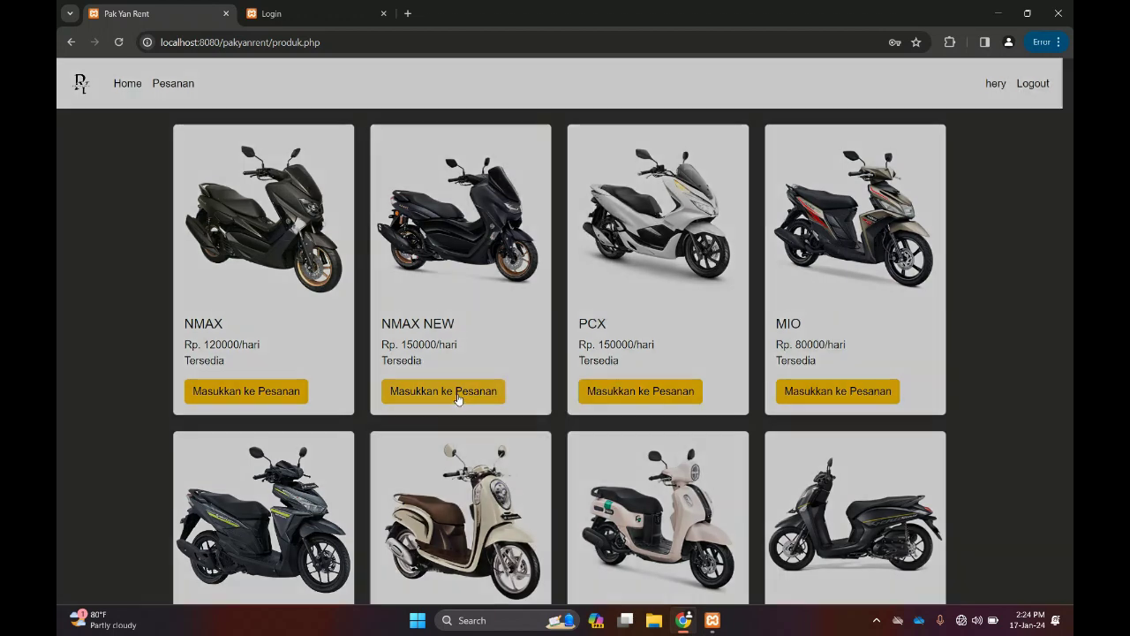
pyautogui.click(446, 166)
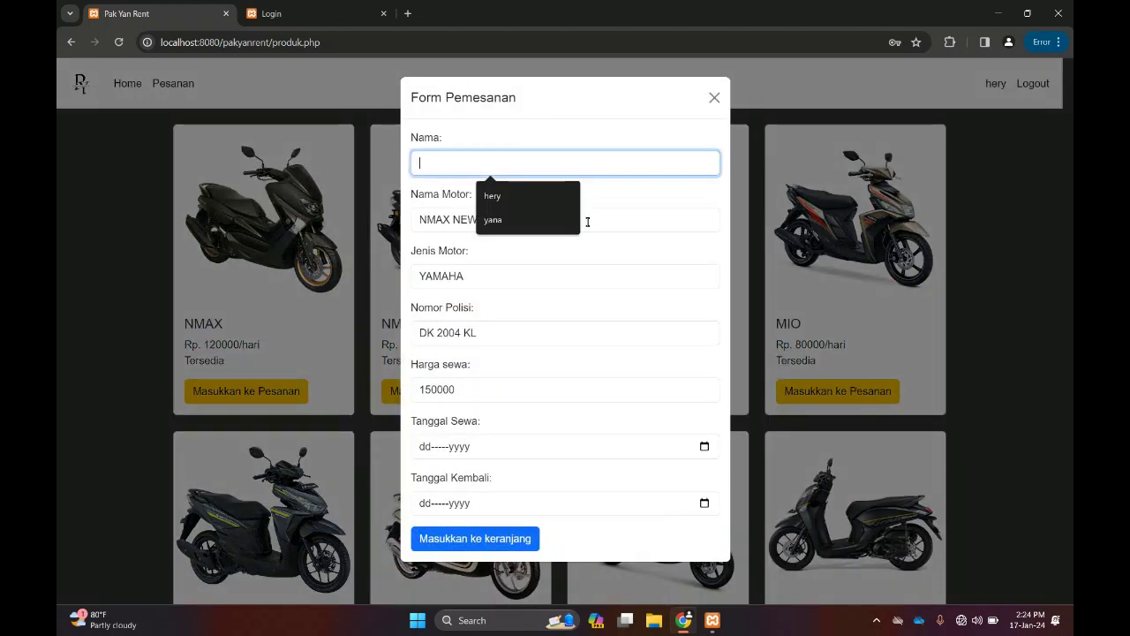
pyautogui.click(527, 202)
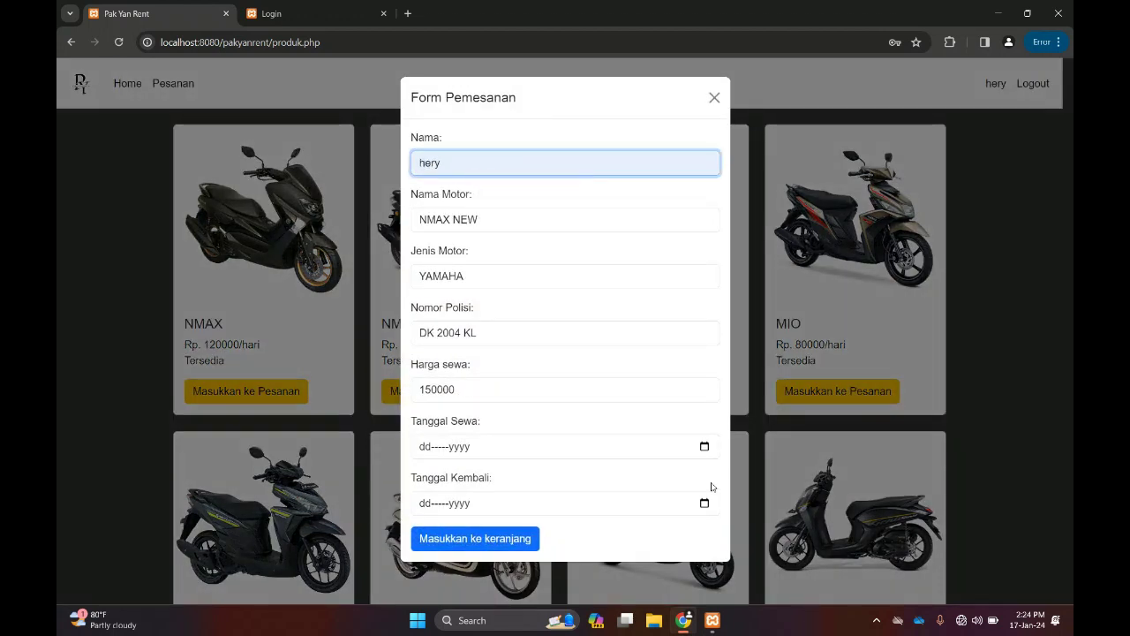
pyautogui.click(703, 447)
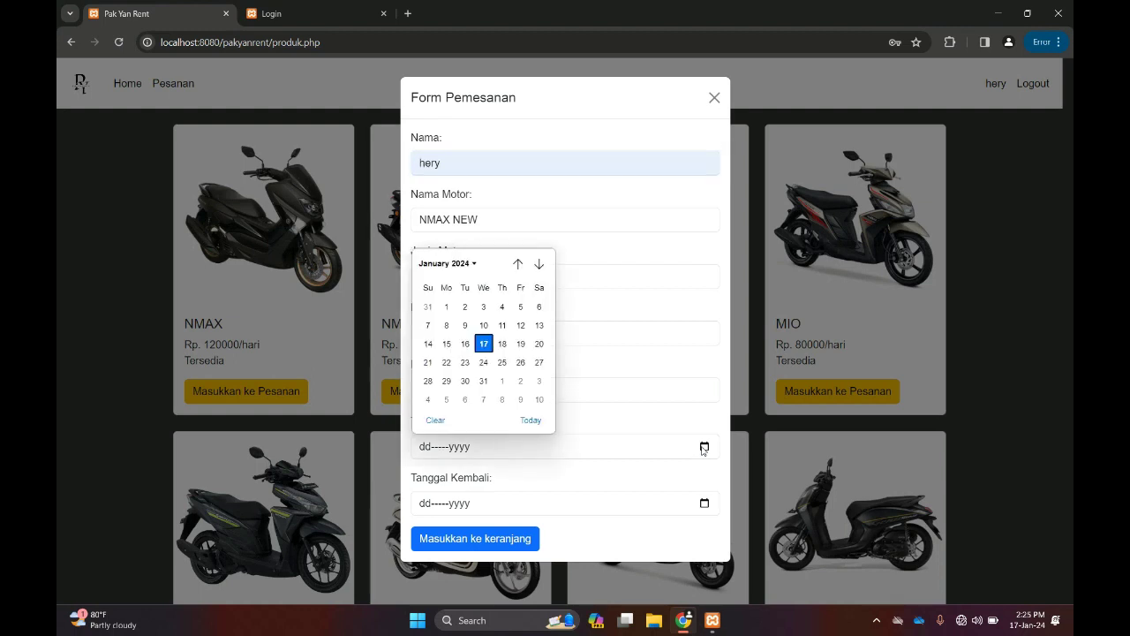
pyautogui.click(521, 344)
pyautogui.click(703, 504)
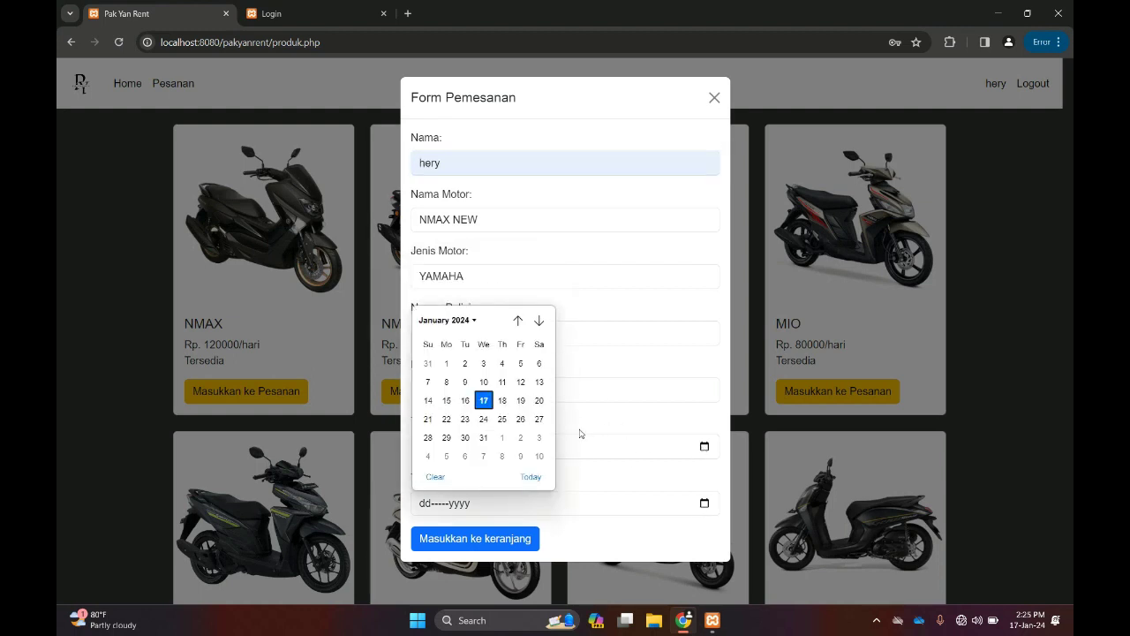
pyautogui.click(446, 418)
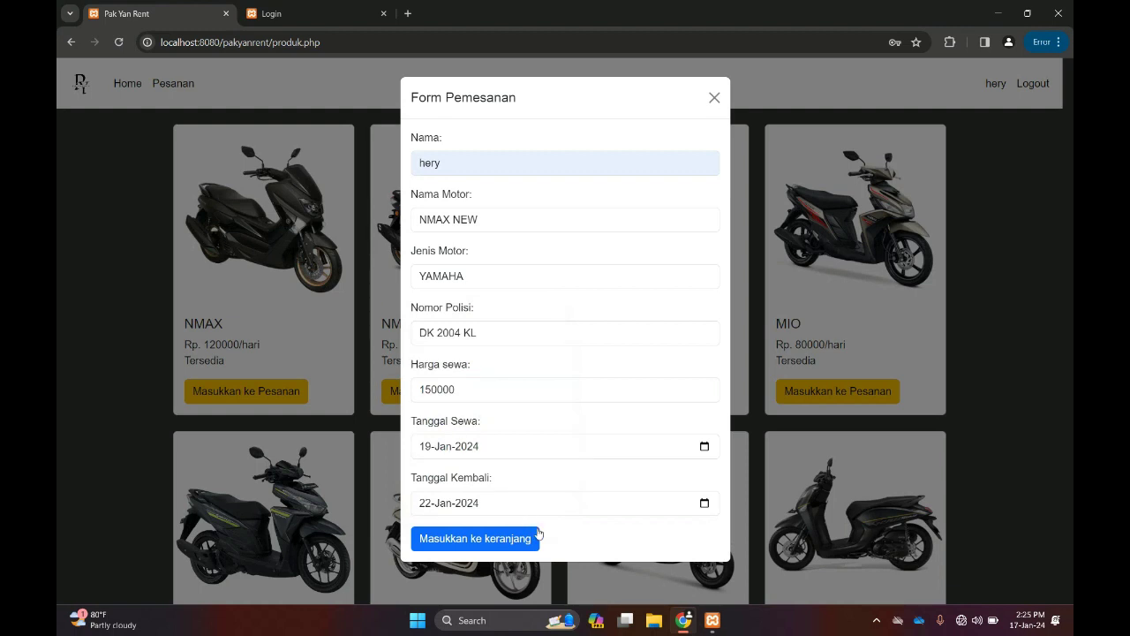
# - Submit the NMAX NEW booking to the cart and open the Pesanan list of rental orders
pyautogui.click(499, 540)
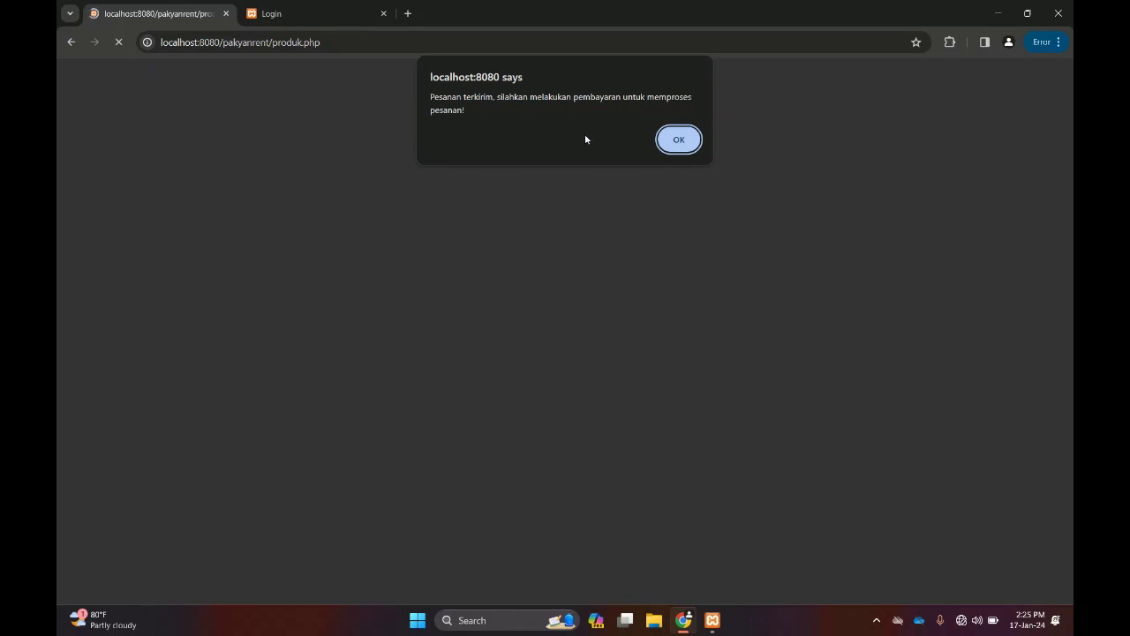
pyautogui.click(676, 139)
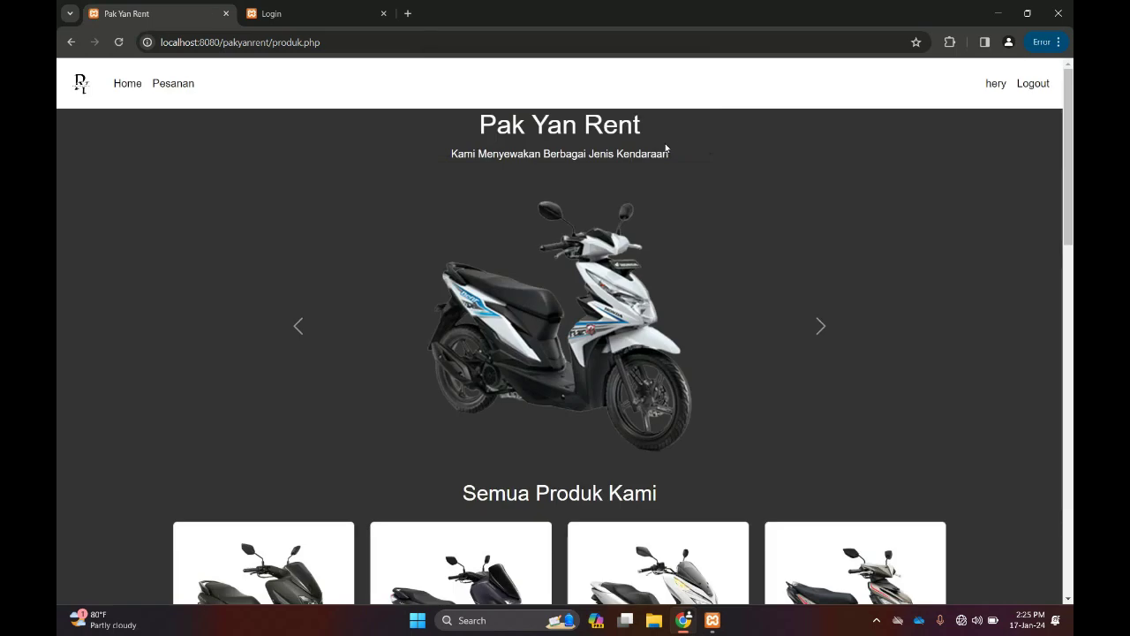
pyautogui.click(176, 84)
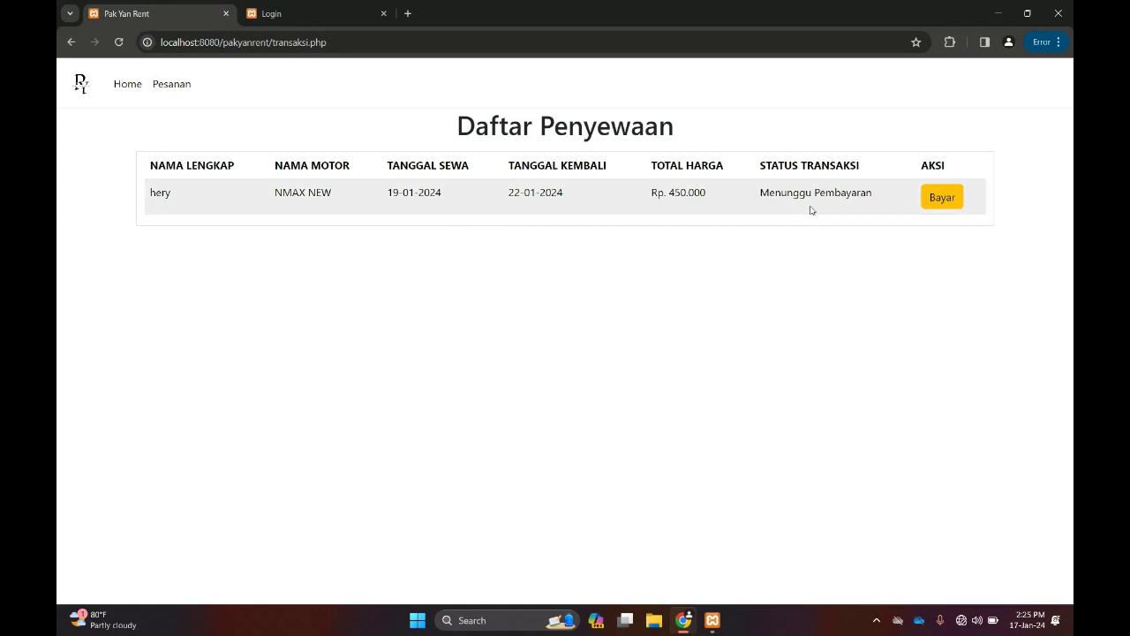
# - Pay for the NMAX NEW rental by uploading Bukti-pembayaran.jpg as proof of payment and confirming the payment
pyautogui.click(942, 198)
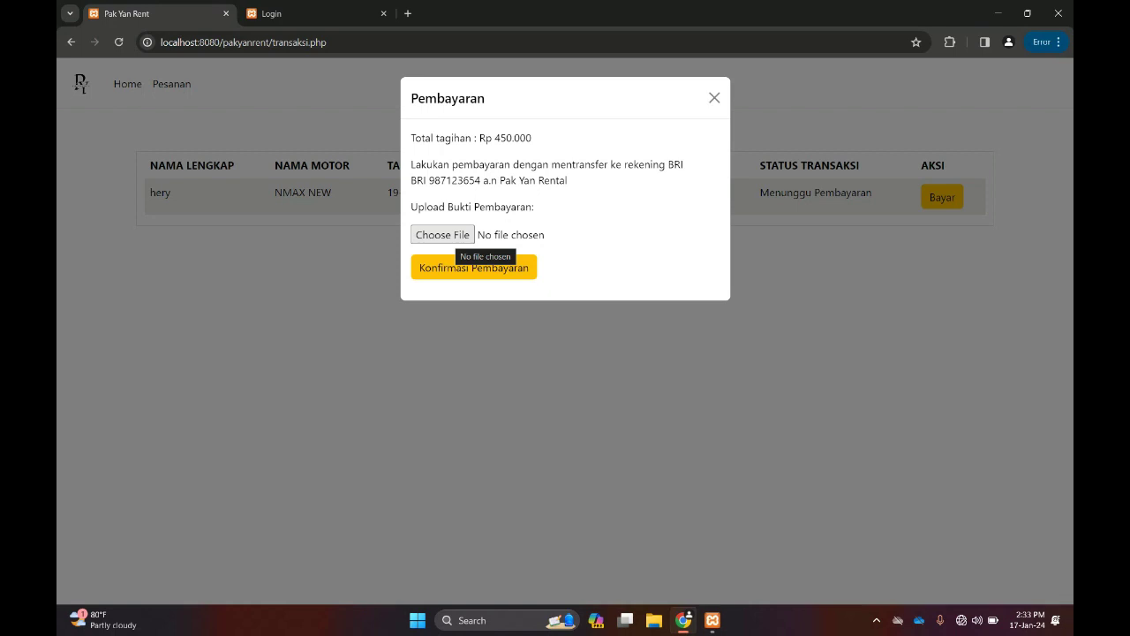
pyautogui.click(443, 234)
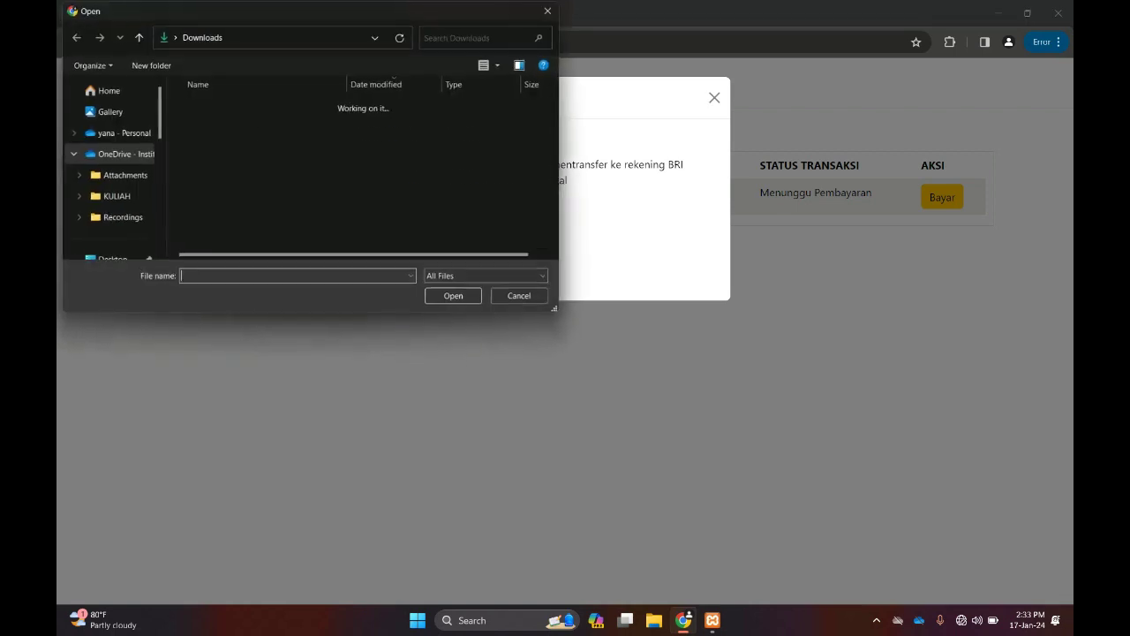
pyautogui.doubleClick(260, 122)
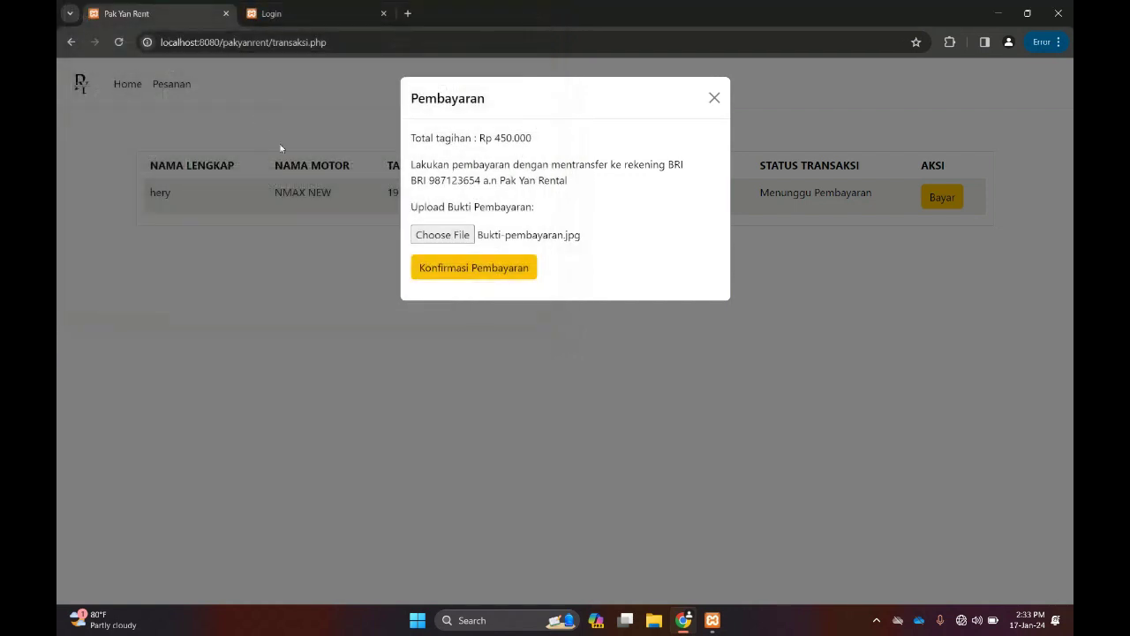
pyautogui.click(477, 269)
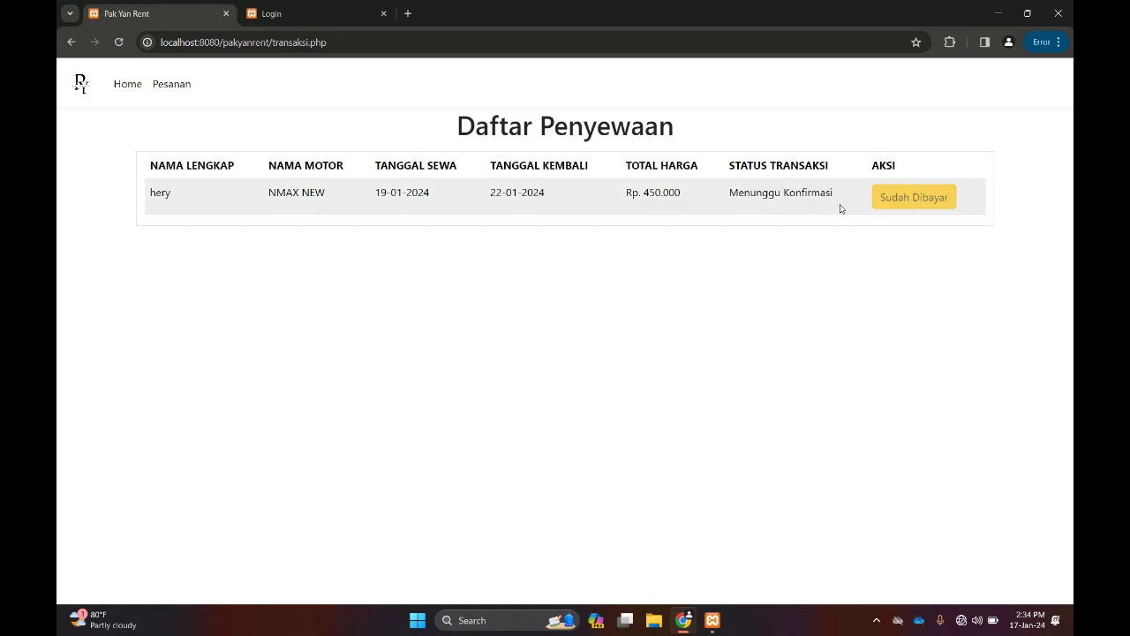
# - Log in on the second open login page with the administrator's e-mail and account password
pyautogui.click(320, 12)
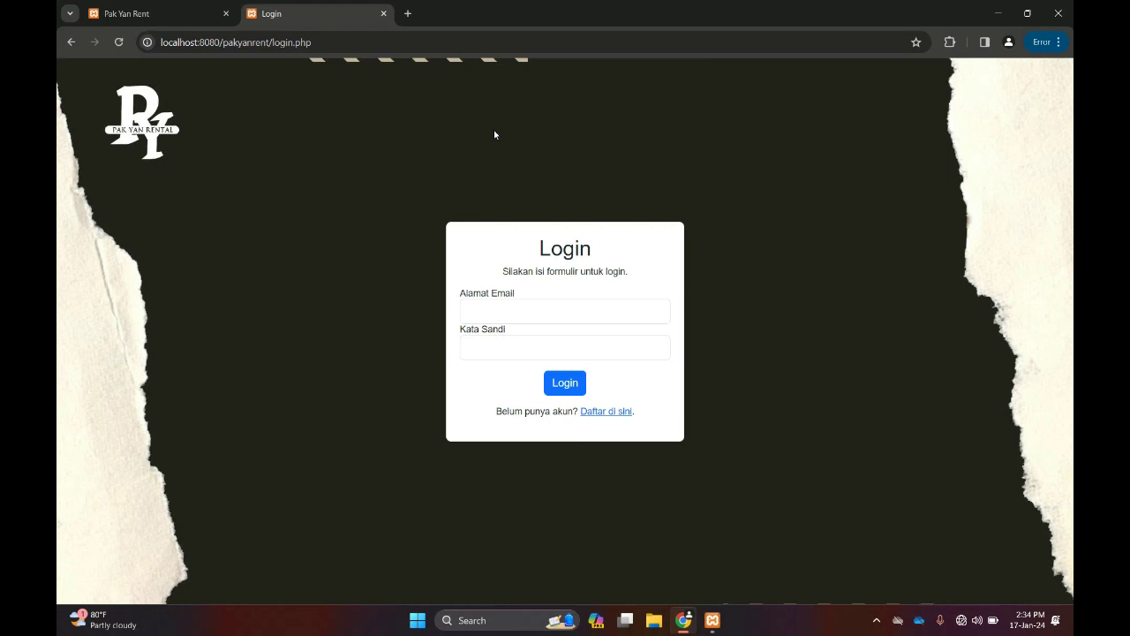
pyautogui.click(517, 315)
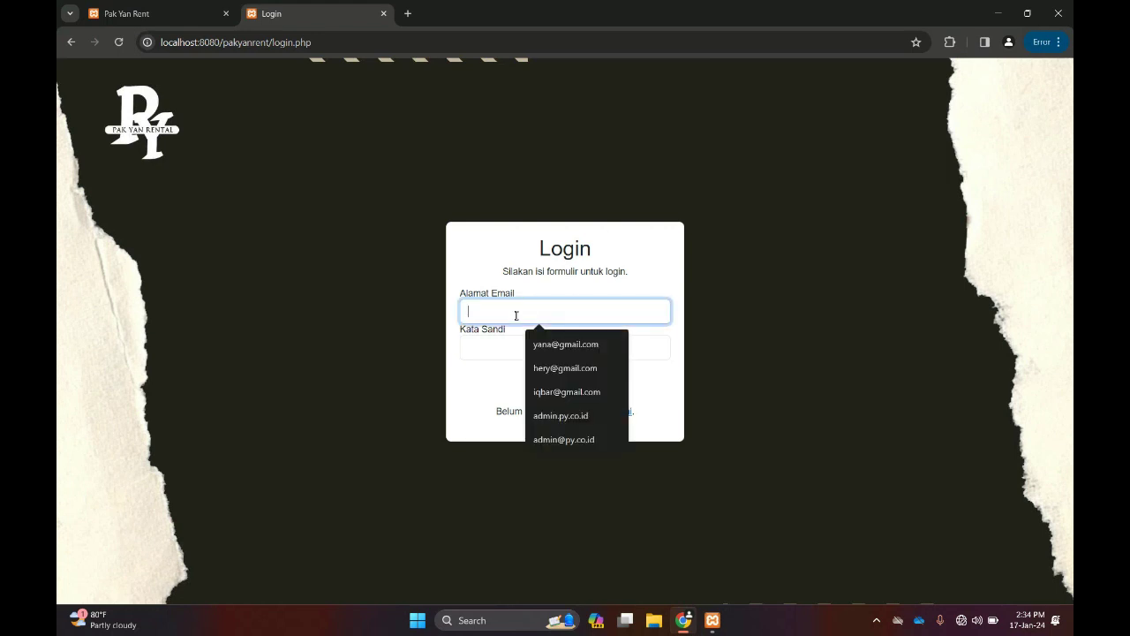
pyautogui.click(598, 441)
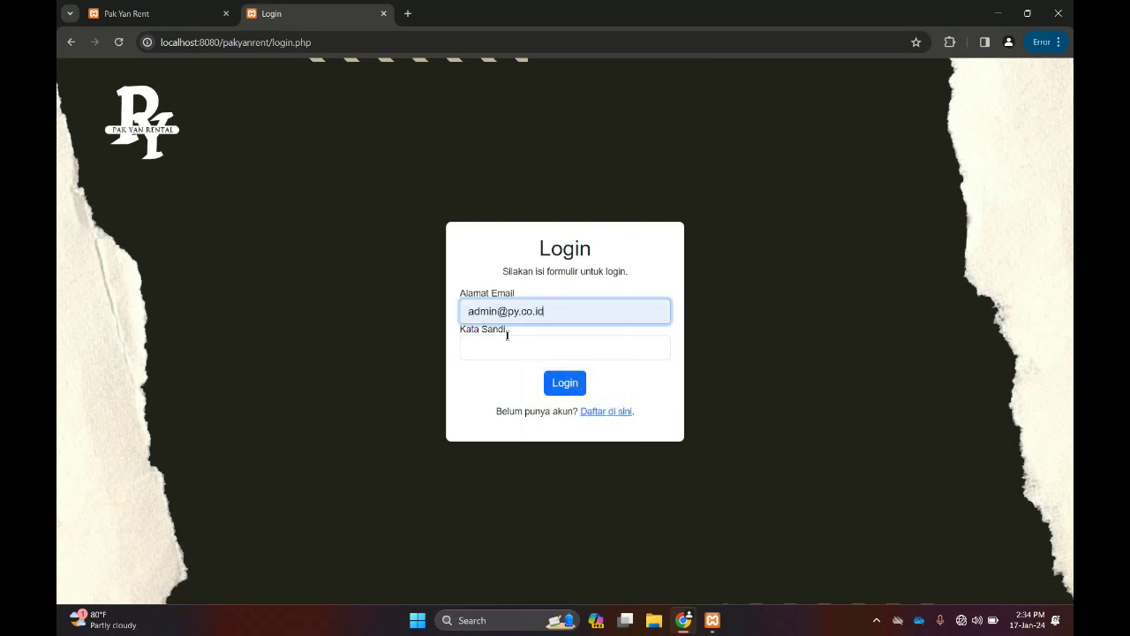
pyautogui.click(502, 346)
pyautogui.write('a')
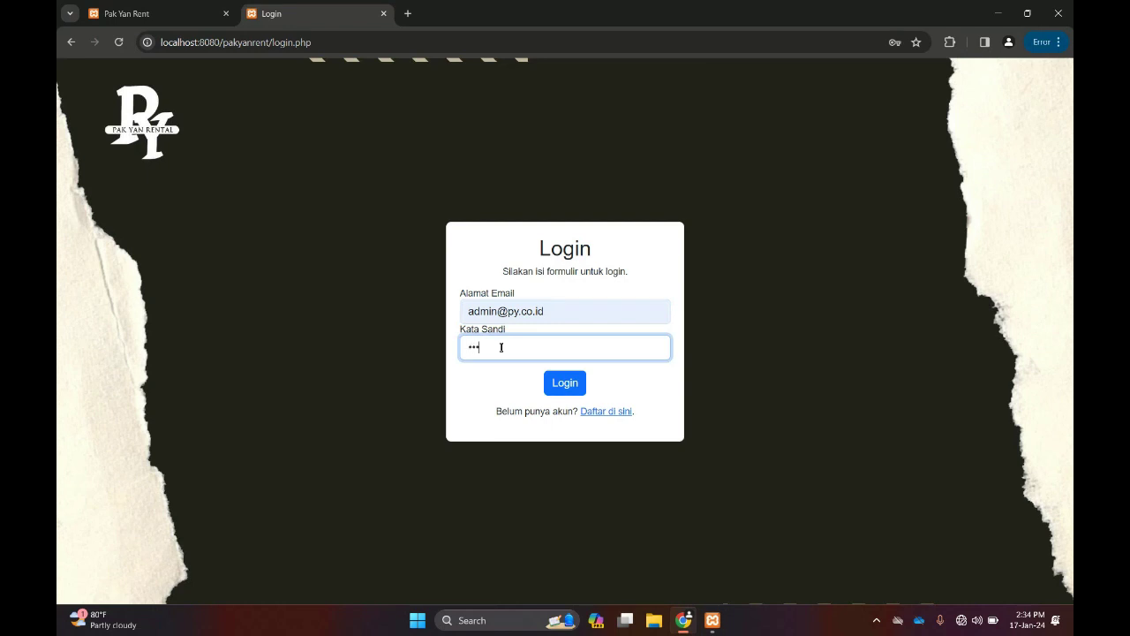
pyautogui.click(566, 389)
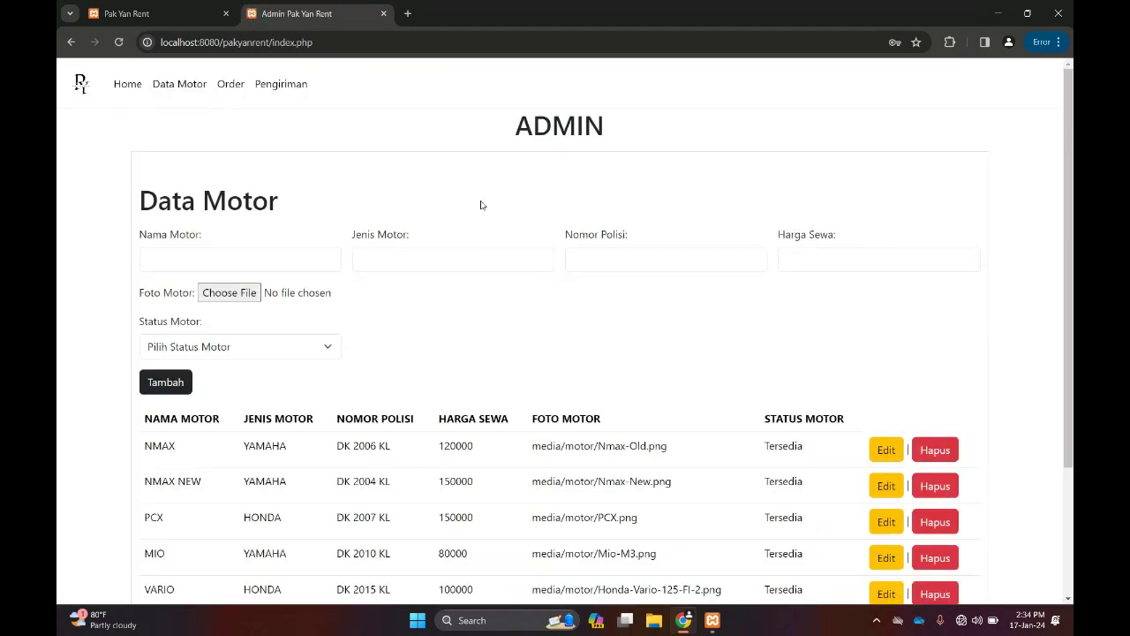
# - Confirm the payment of the NMAX NEW order in the admin order list and reload the customer's rental list
pyautogui.click(230, 85)
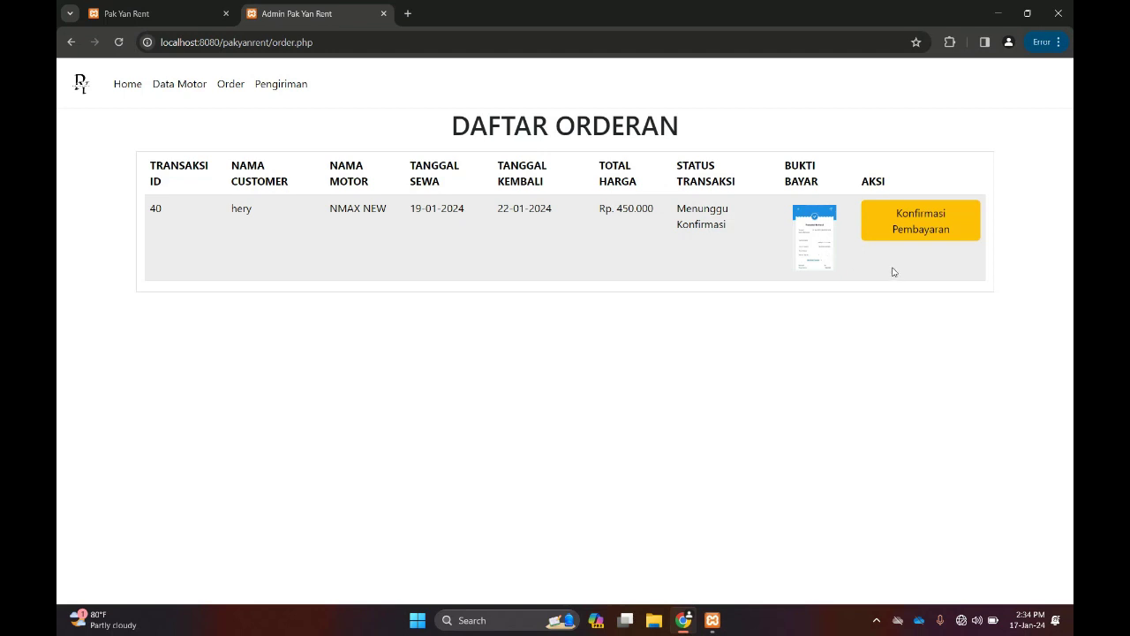
pyautogui.click(935, 229)
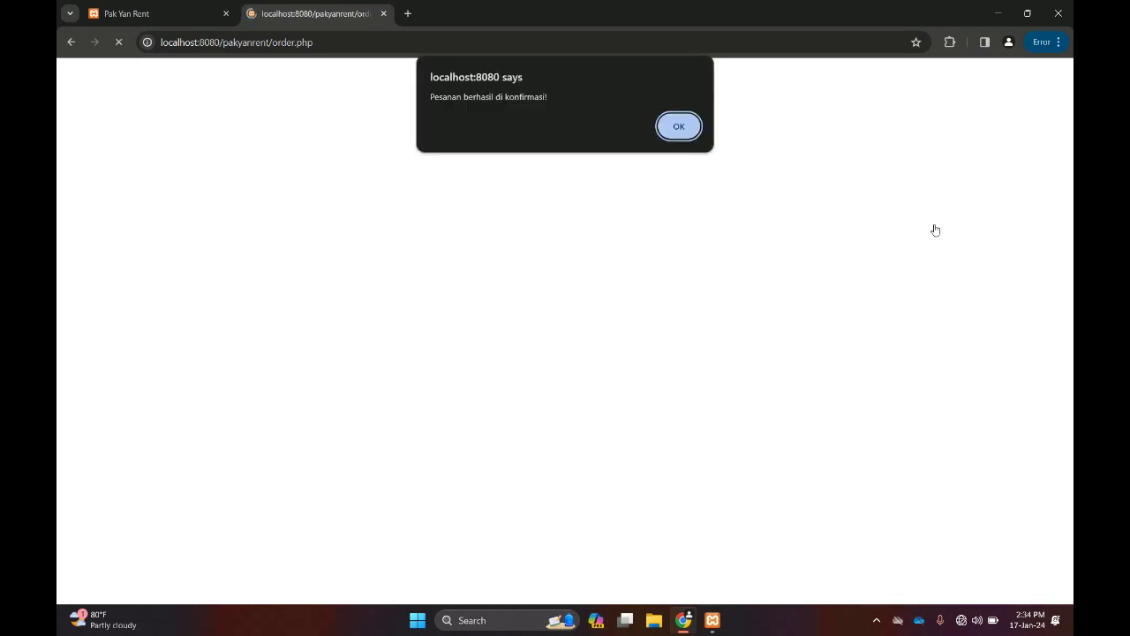
pyautogui.click(666, 133)
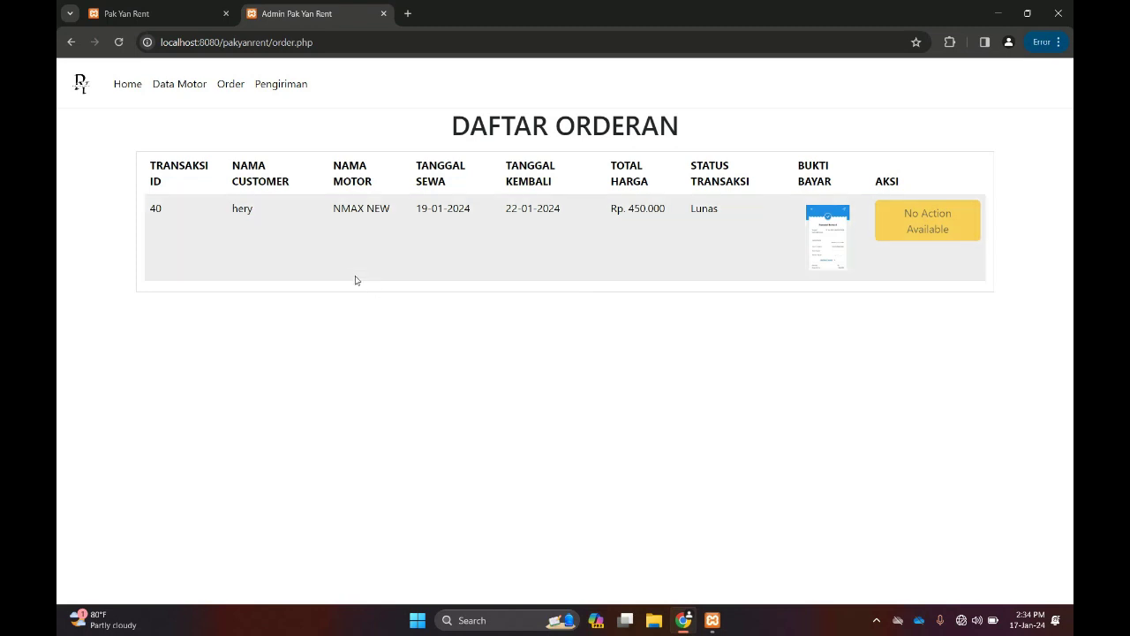
pyautogui.click(165, 14)
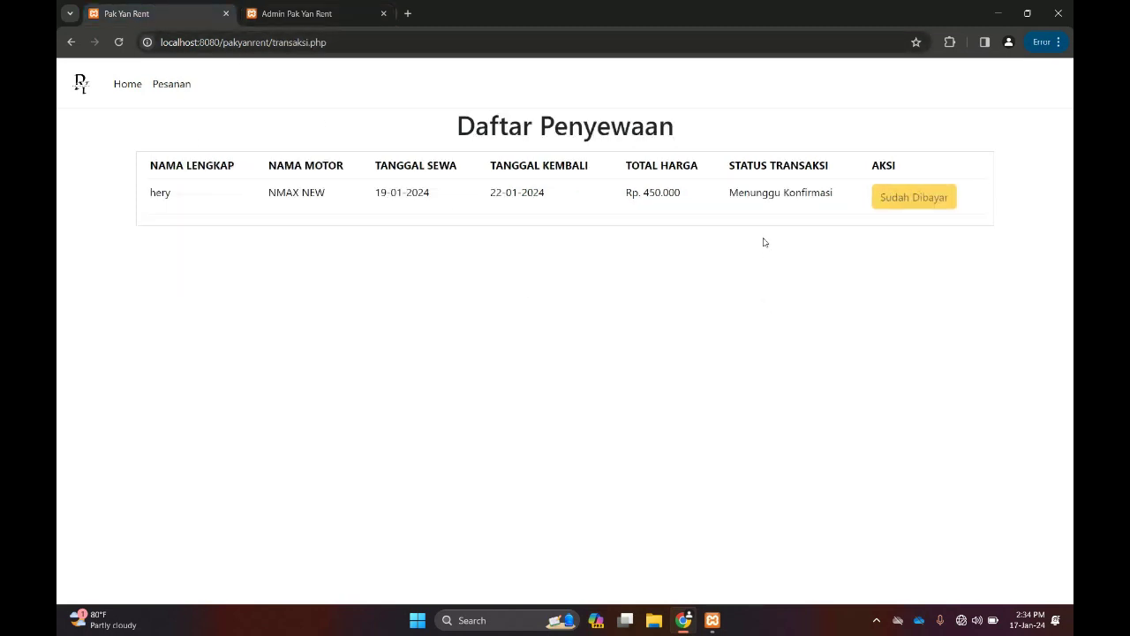
pyautogui.click(119, 42)
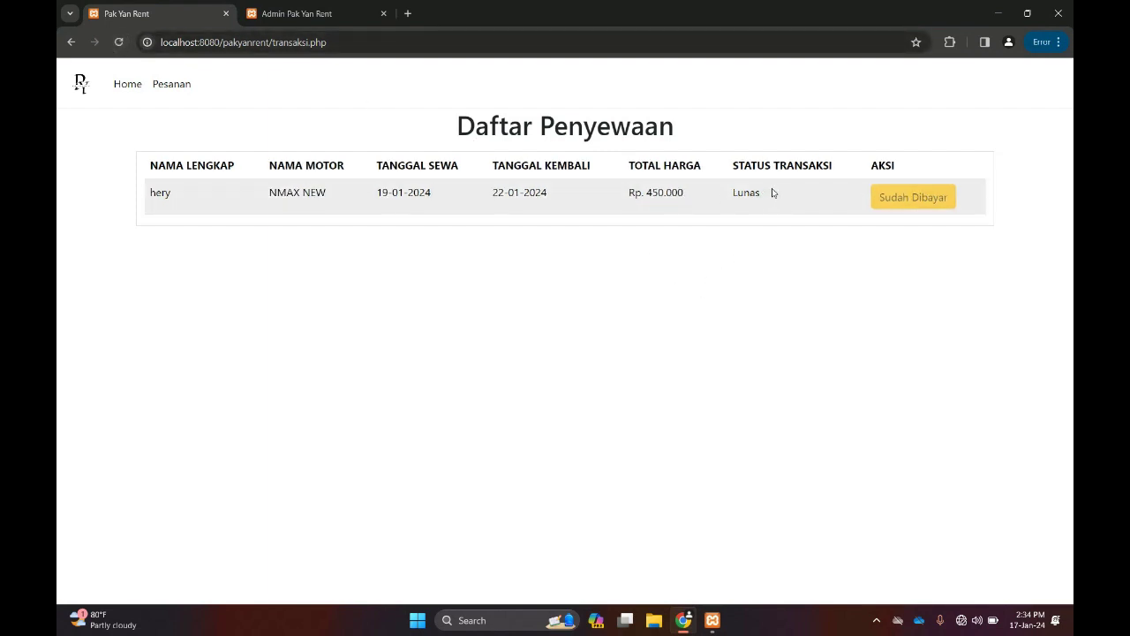
# - Process the NMAX NEW delivery in the admin Pengiriman list and reload the customer's rental list
pyautogui.click(301, 14)
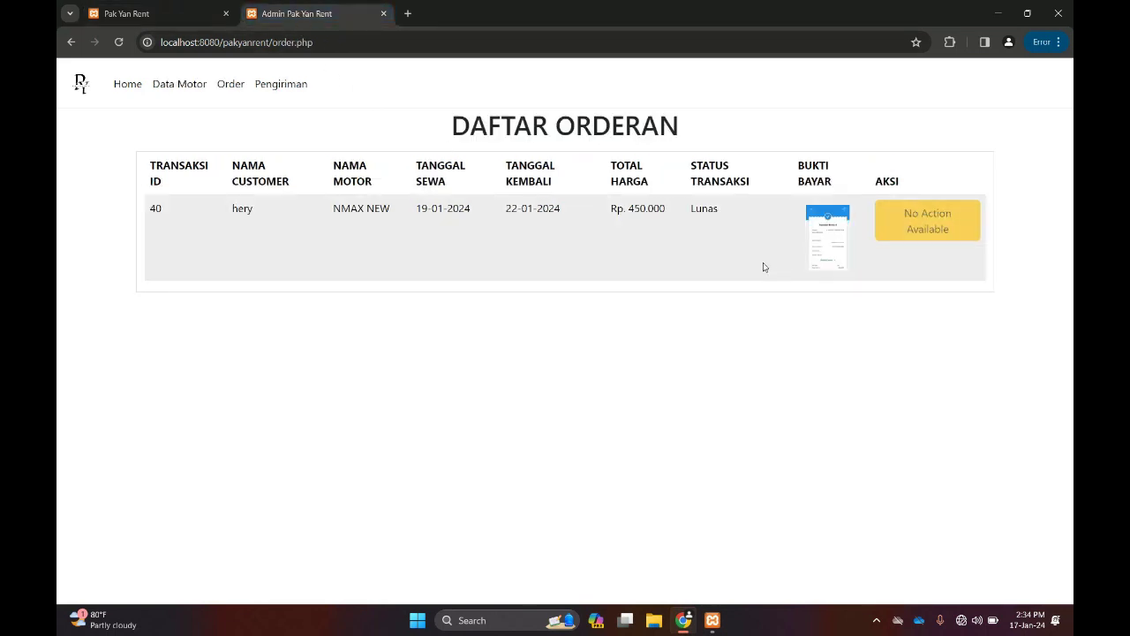
pyautogui.click(281, 87)
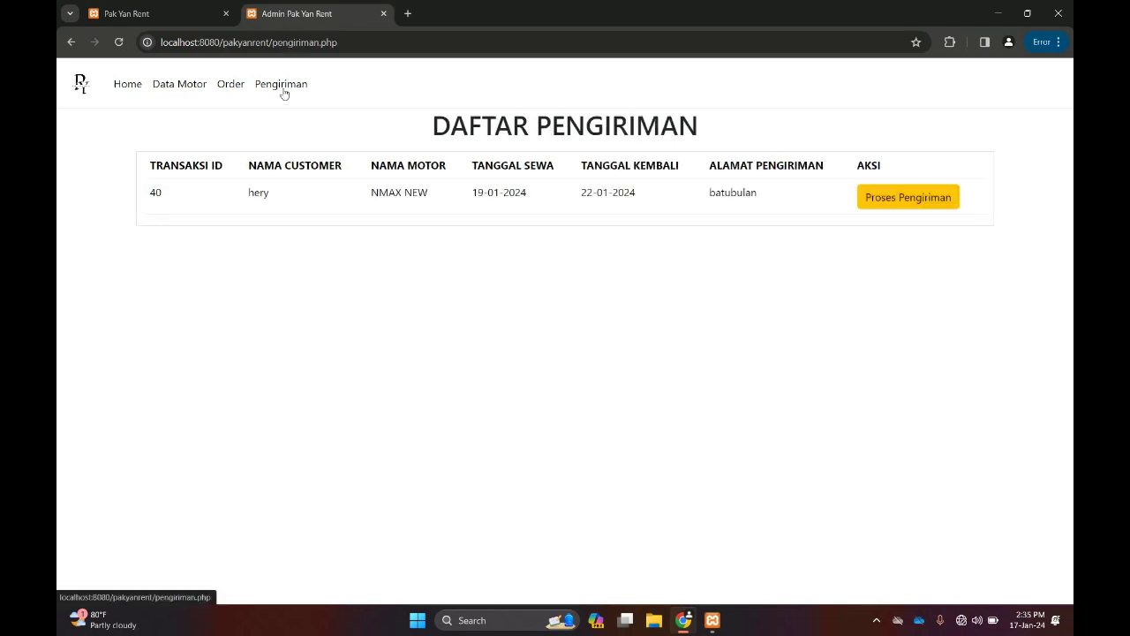
pyautogui.click(909, 202)
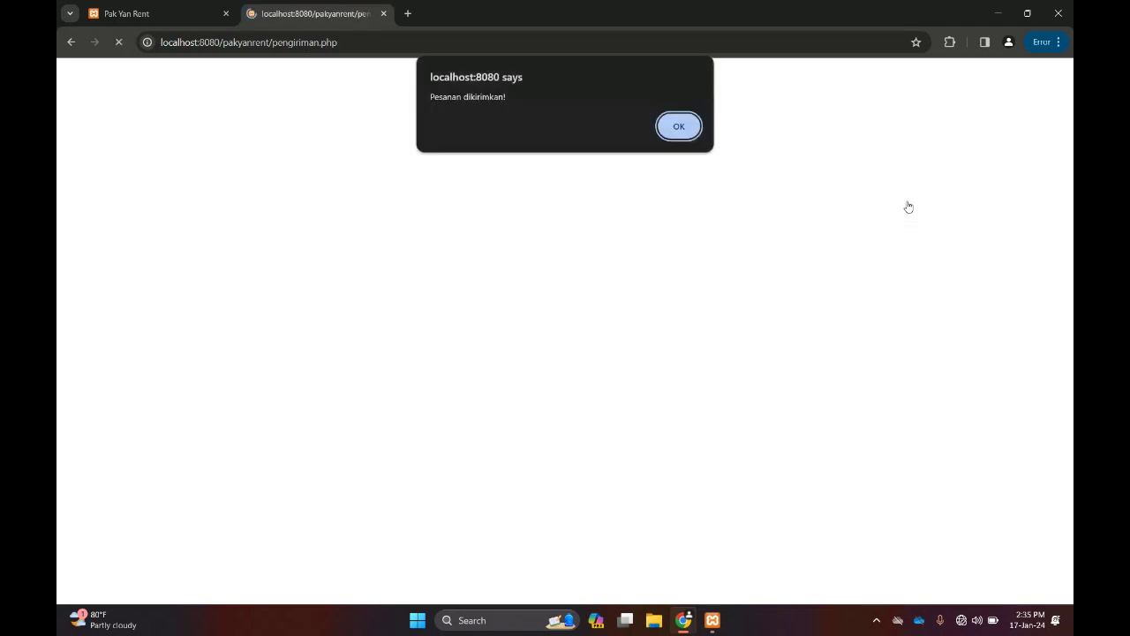
pyautogui.click(680, 128)
pyautogui.click(171, 13)
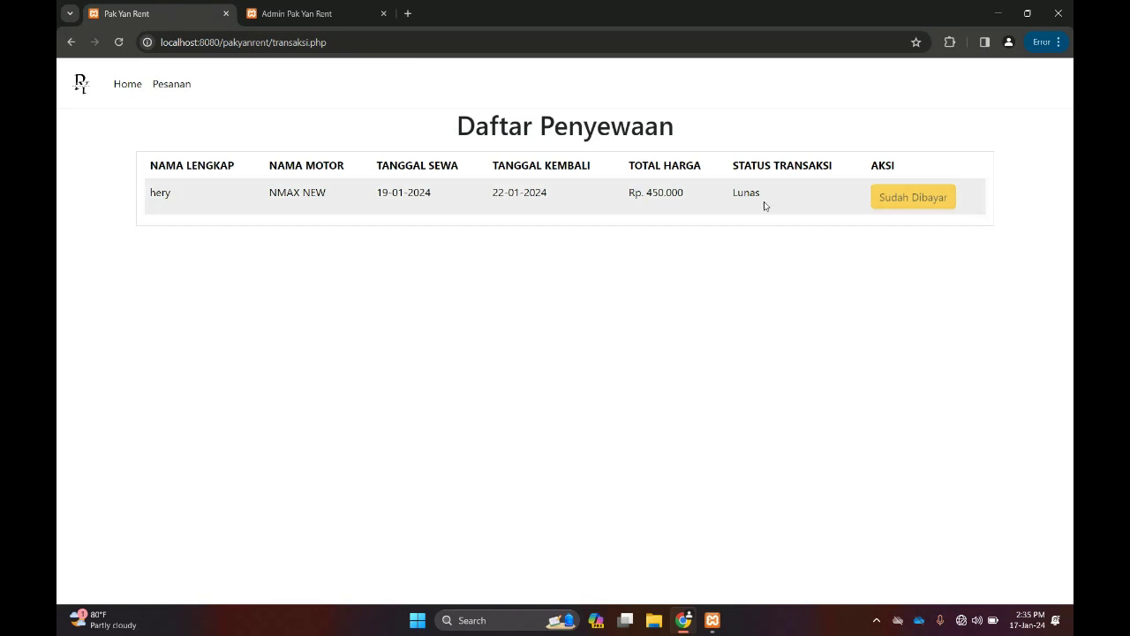
pyautogui.click(118, 42)
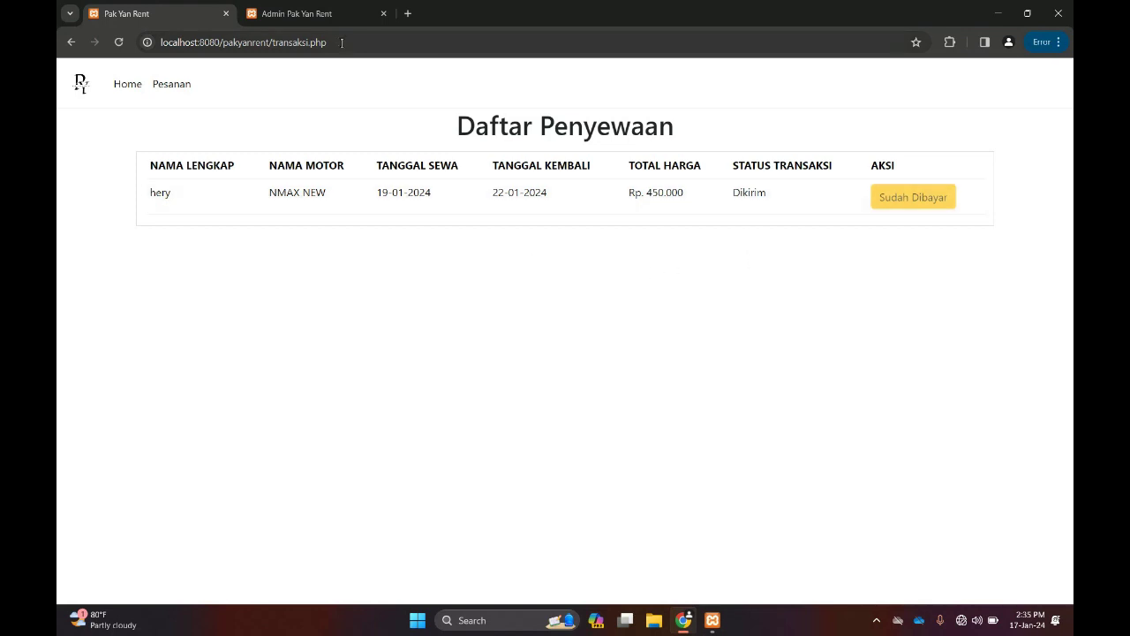
# - Start a new motorcycle entry in the admin Data Motor form with the name MIO and type YAMAHA
pyautogui.click(320, 17)
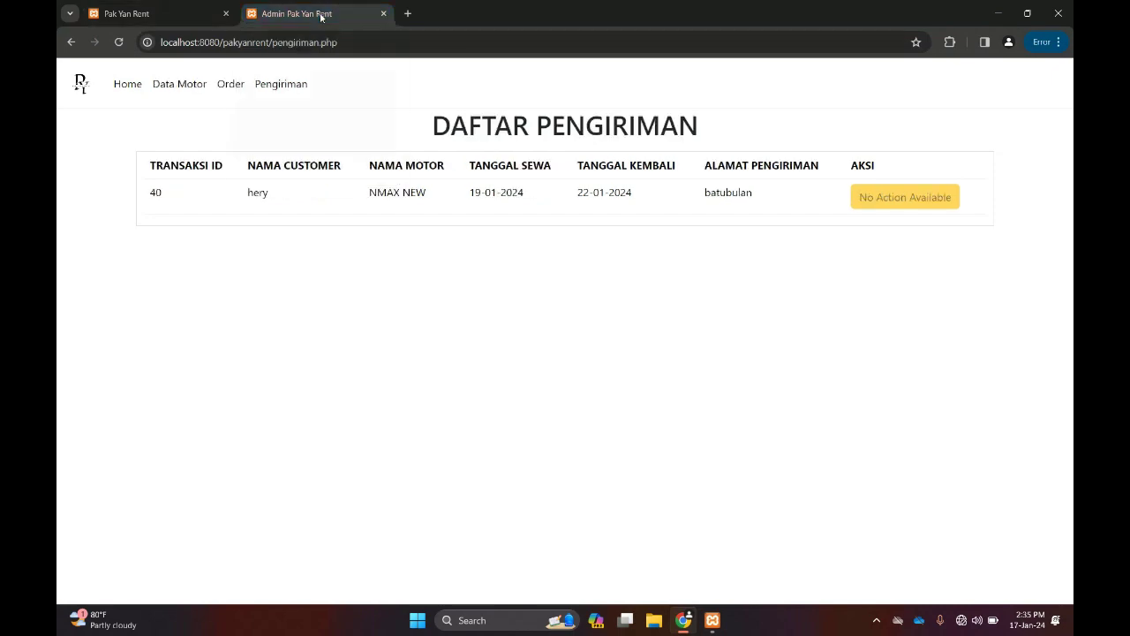
pyautogui.click(186, 85)
pyautogui.scroll(-1, 471, 320)
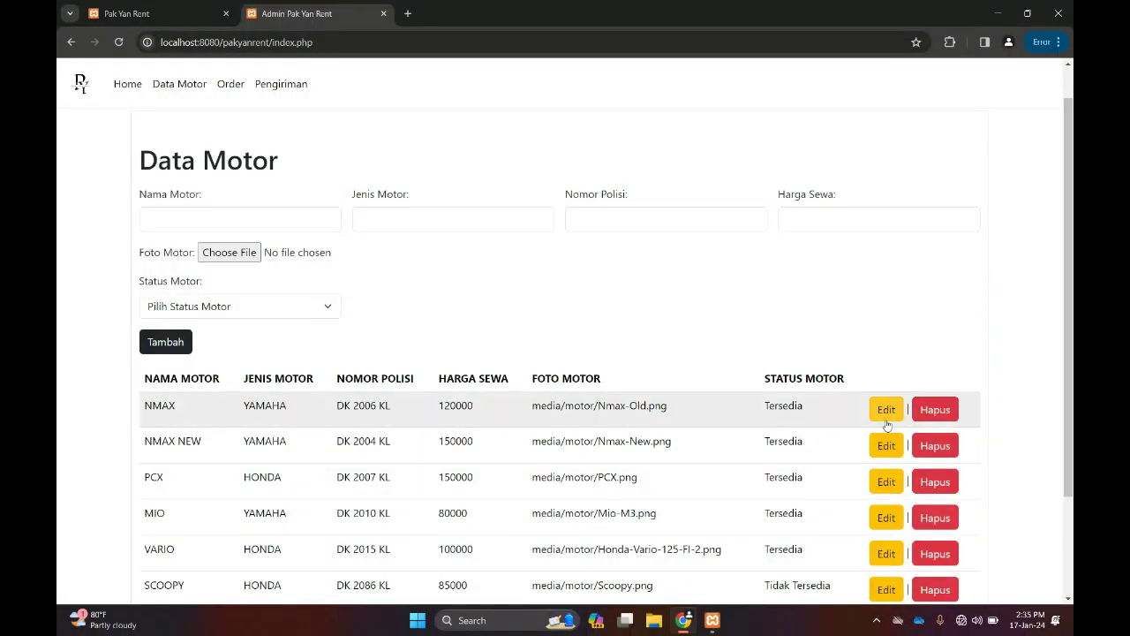
pyautogui.click(235, 219)
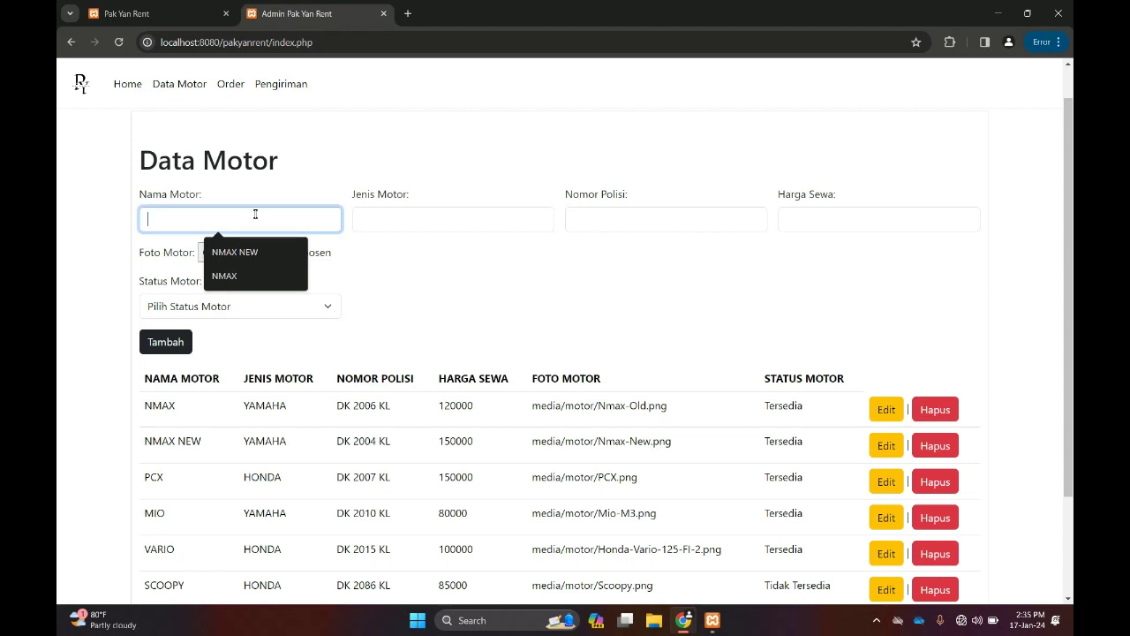
pyautogui.click(408, 266)
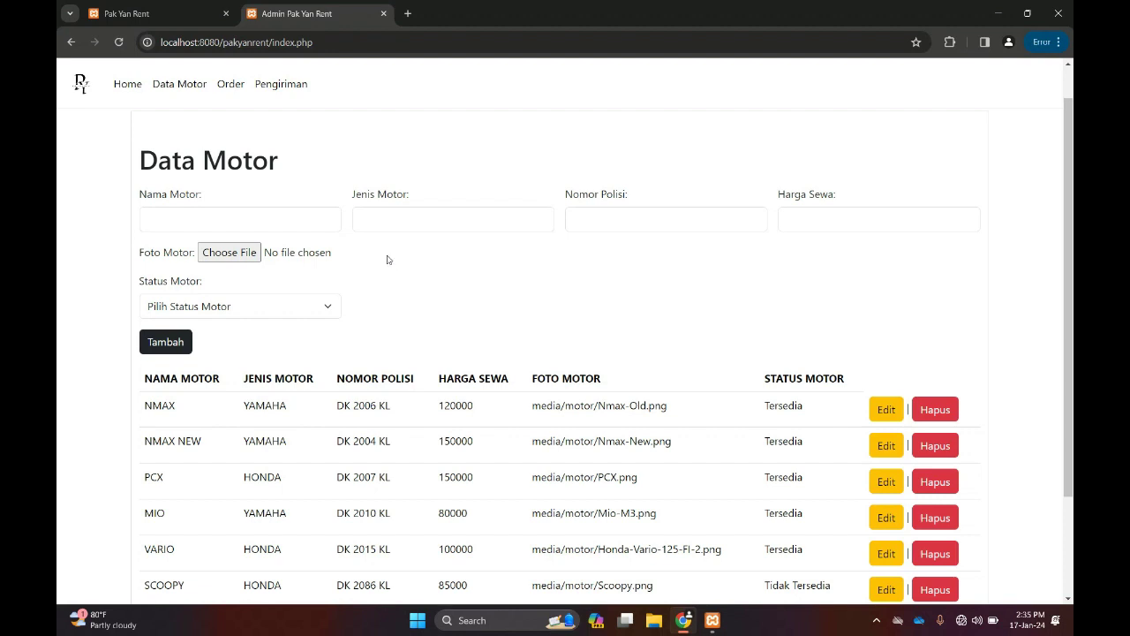
pyautogui.click(274, 213)
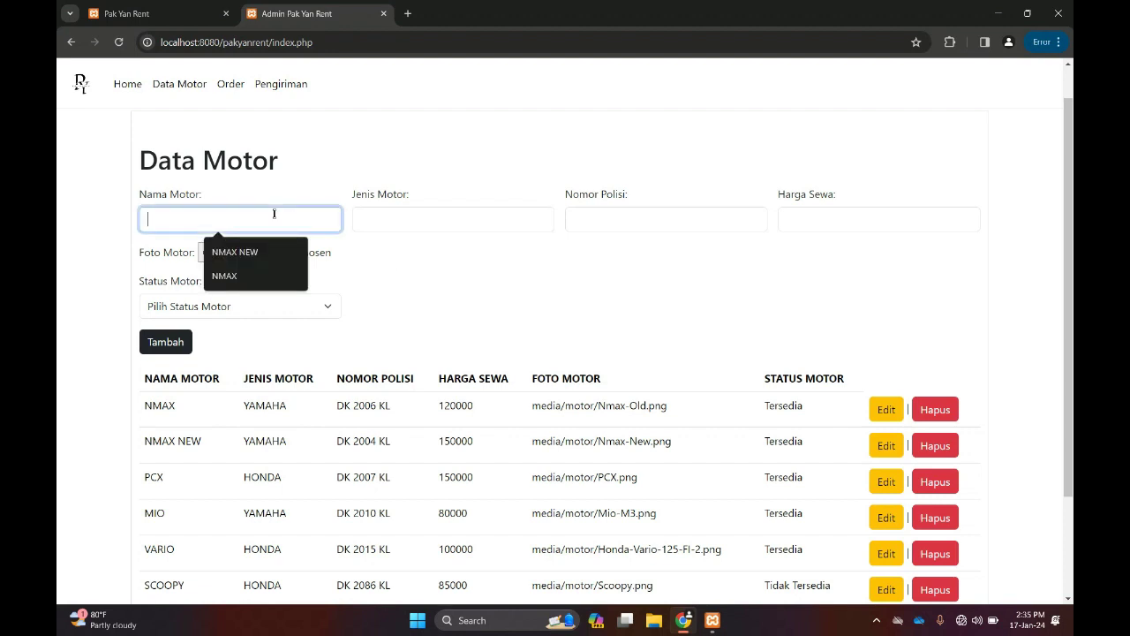
pyautogui.write('MIO')
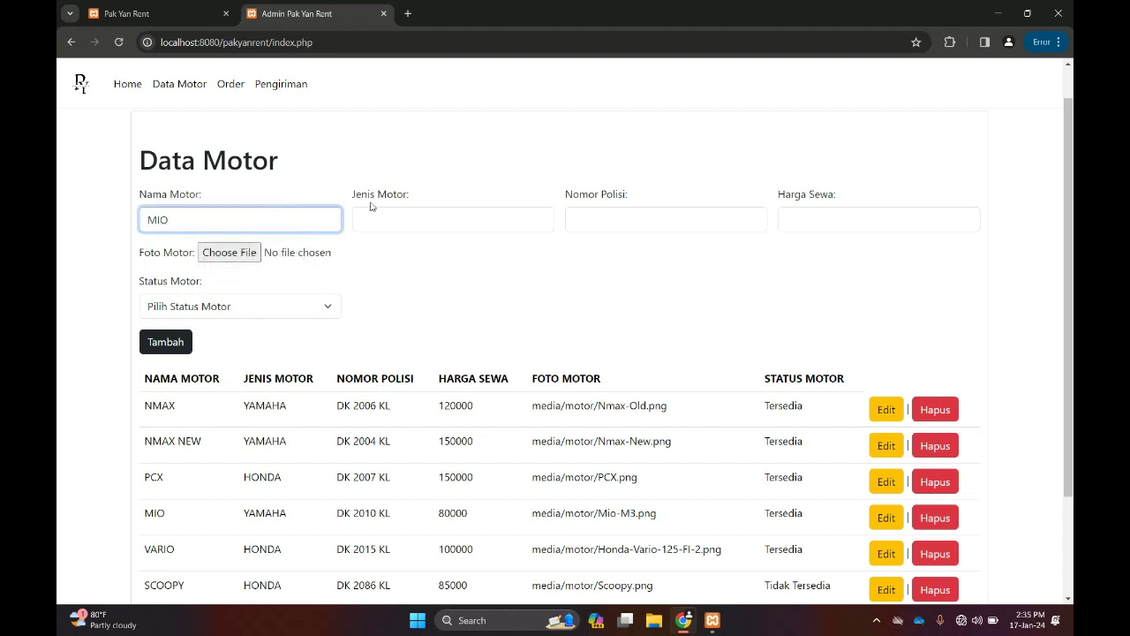
pyautogui.click(406, 223)
pyautogui.click(432, 251)
pyautogui.click(582, 221)
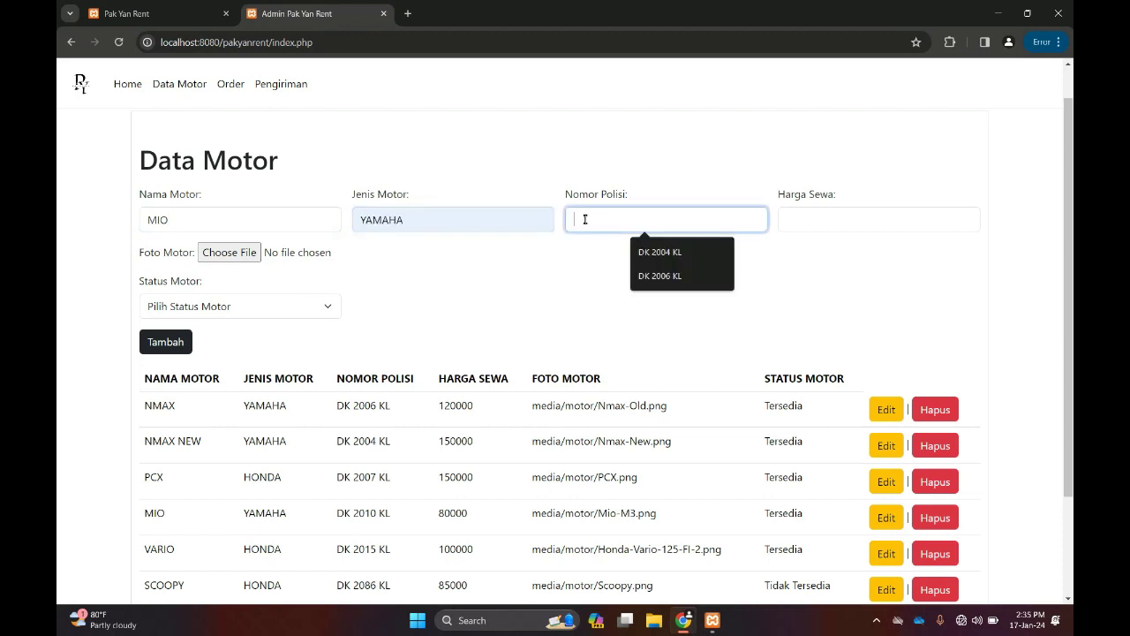
pyautogui.click(653, 273)
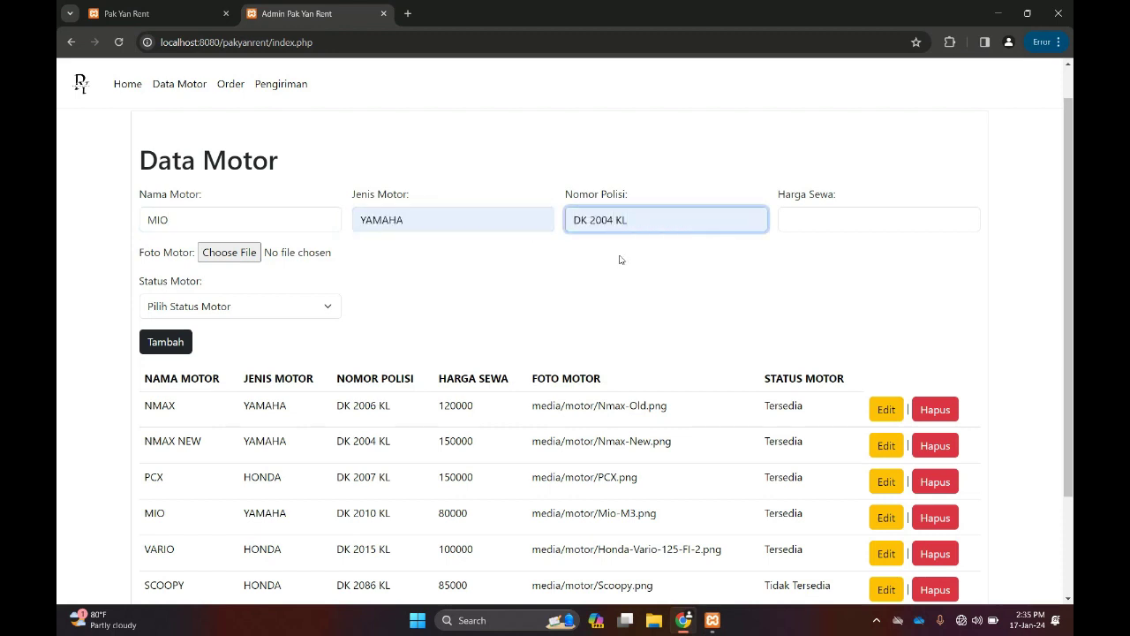
pyautogui.press('Left')
pyautogui.press('Left')
pyautogui.press('Left')
pyautogui.press('BackSpace')
pyautogui.press('BackSpace')
pyautogui.press('BackSpace')
pyautogui.press('BackSpace')
pyautogui.write('3645')
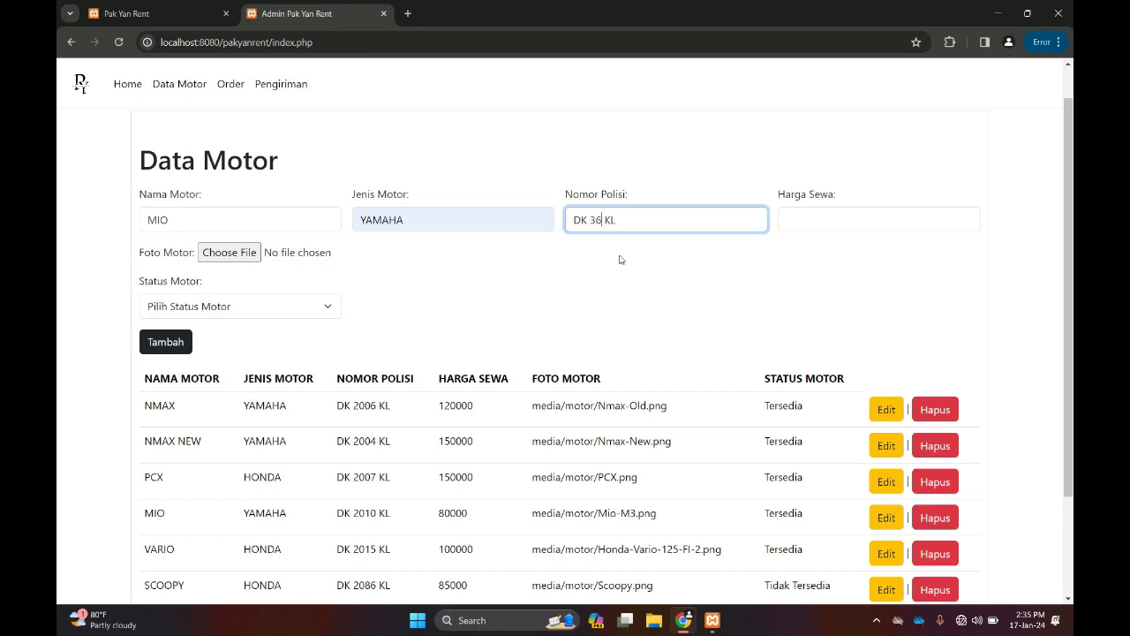
pyautogui.click(810, 217)
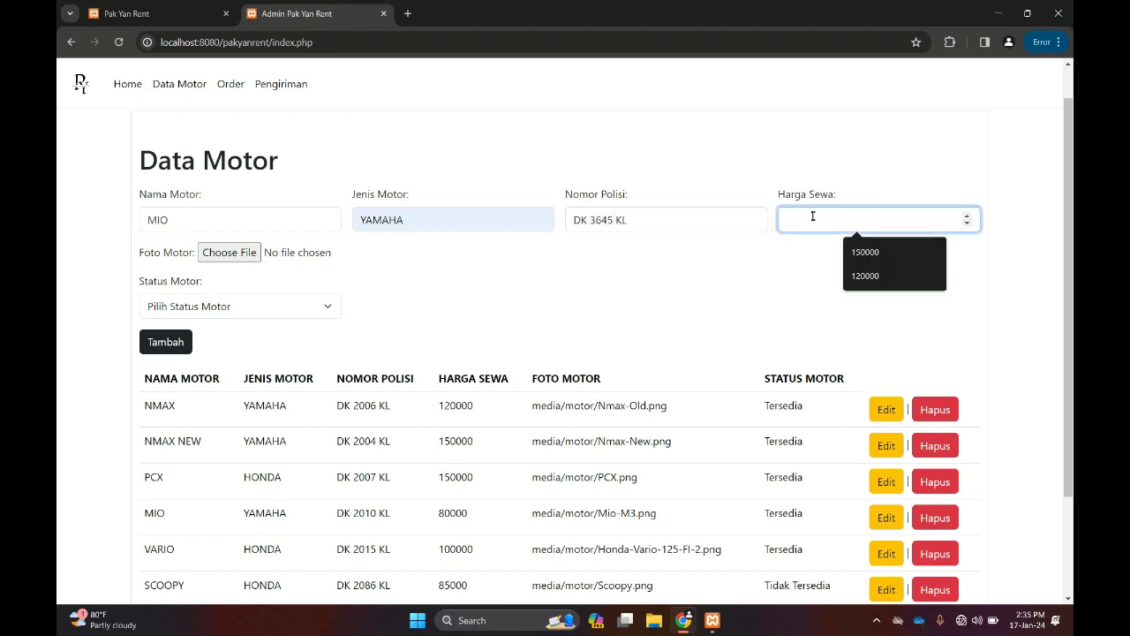
pyautogui.write('70000')
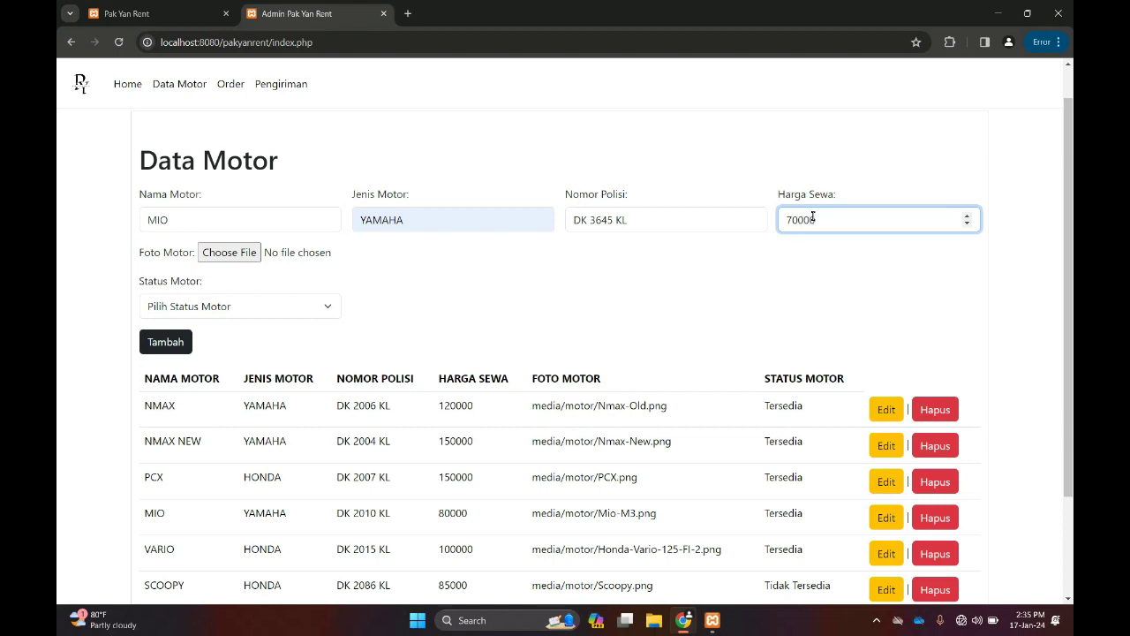
# - Attach the Mio-M3 image from the PakYanRent asset folder as the new motorcycle's photo
pyautogui.click(225, 256)
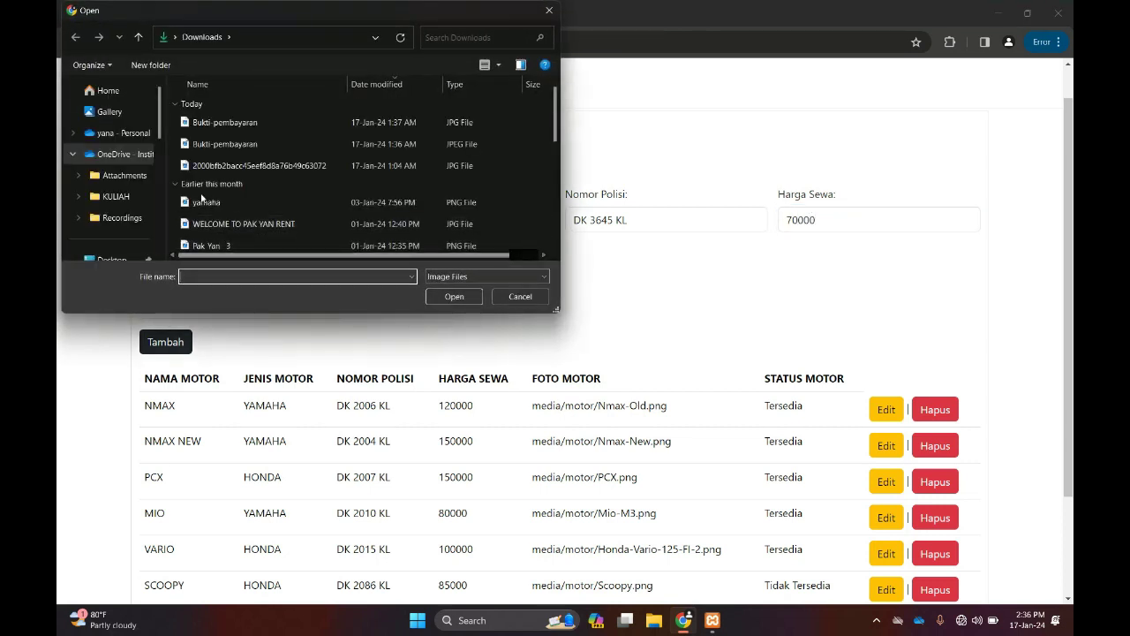
pyautogui.scroll(-1, 144, 200)
pyautogui.scroll(-3, 145, 194)
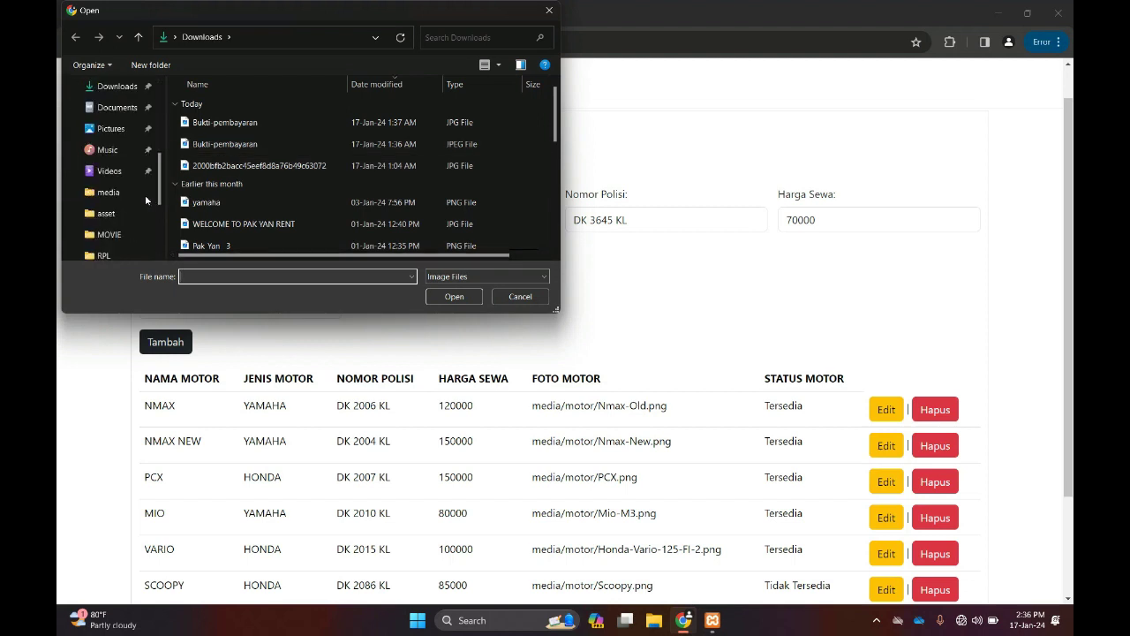
pyautogui.click(117, 132)
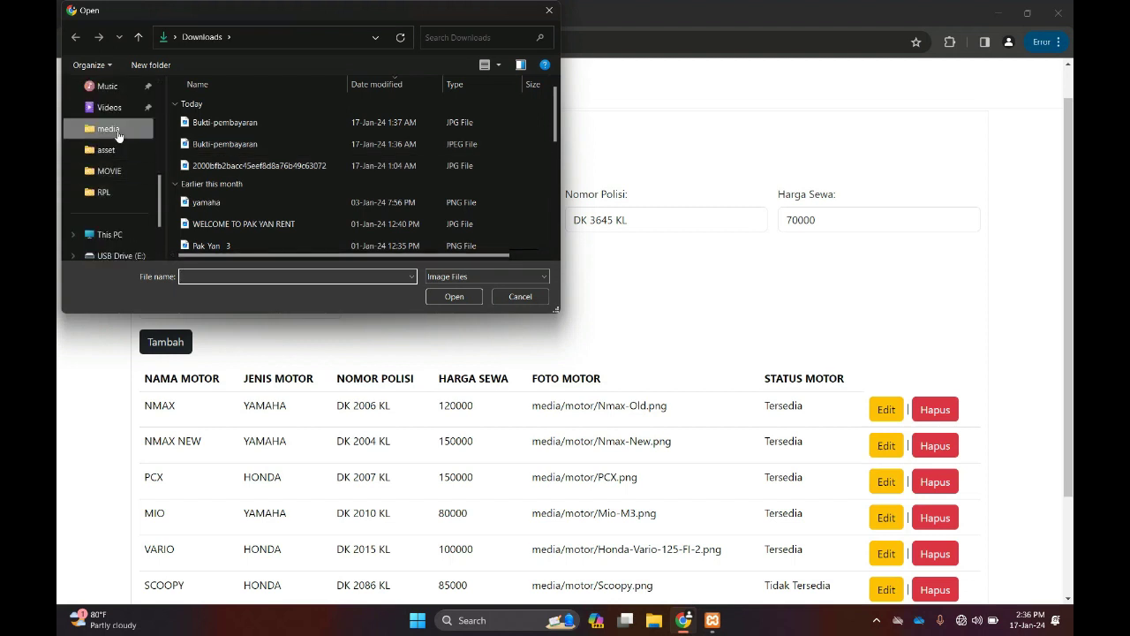
pyautogui.click(113, 151)
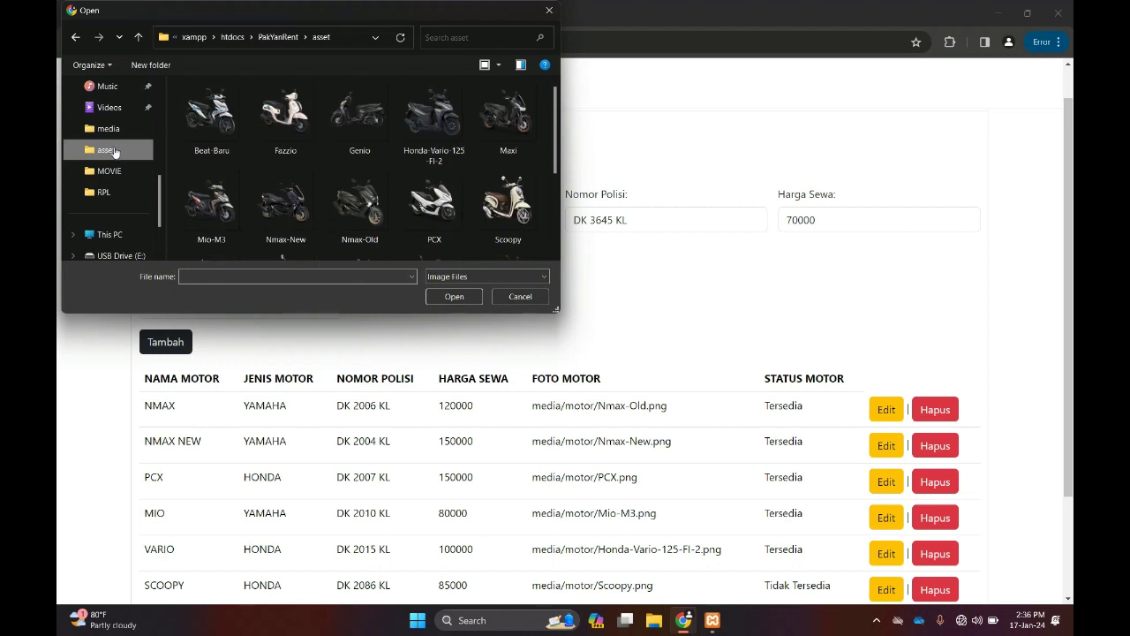
pyautogui.scroll(-1, 398, 164)
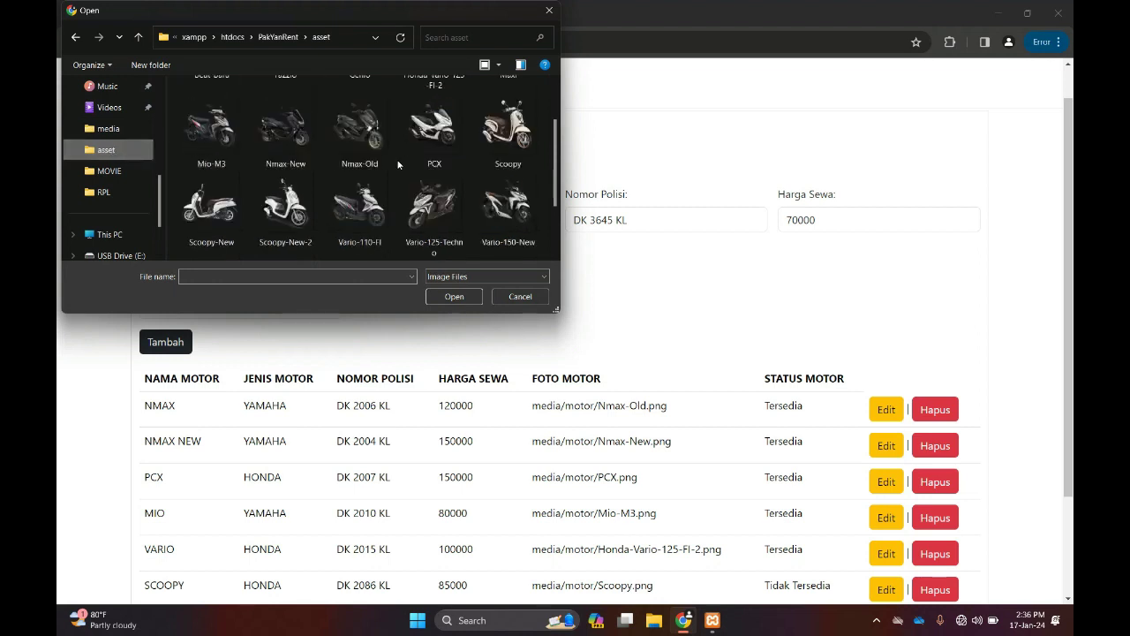
pyautogui.scroll(-1, 398, 165)
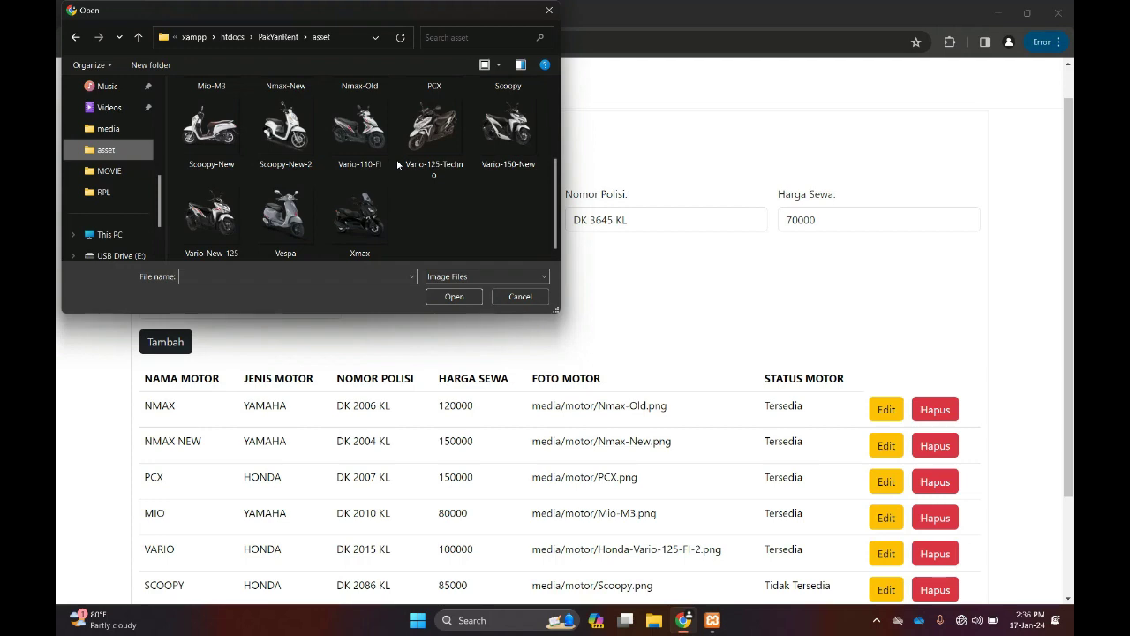
pyautogui.scroll(1, 396, 159)
pyautogui.click(228, 127)
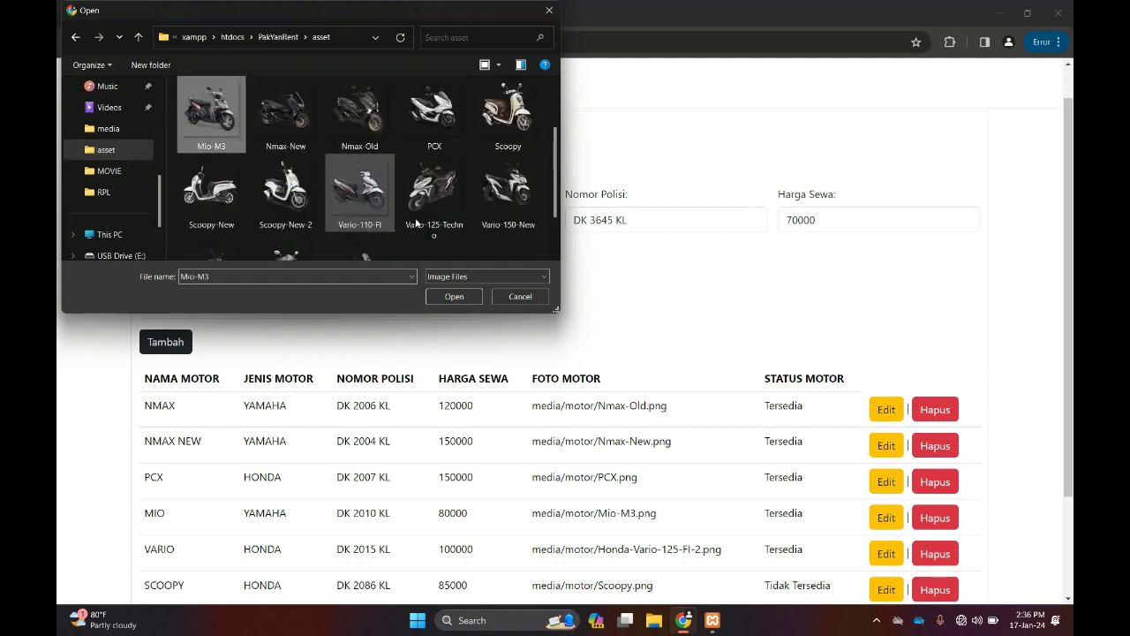
pyautogui.click(452, 296)
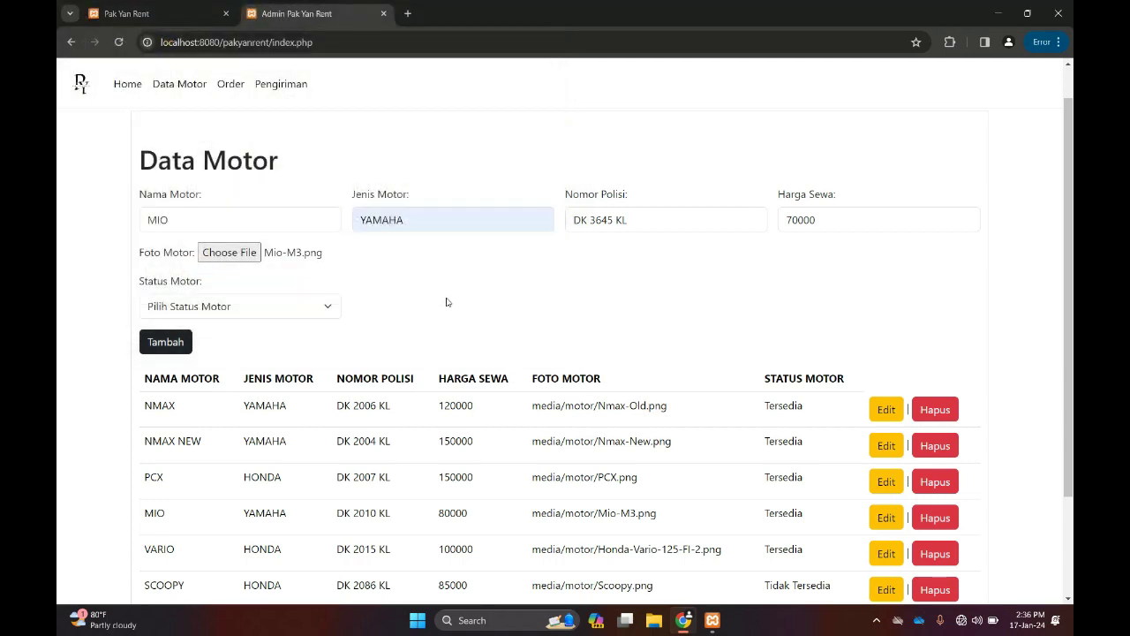
# - Set the new motorcycle's status to Tersedia and add the entry to Data Motor
pyautogui.click(301, 307)
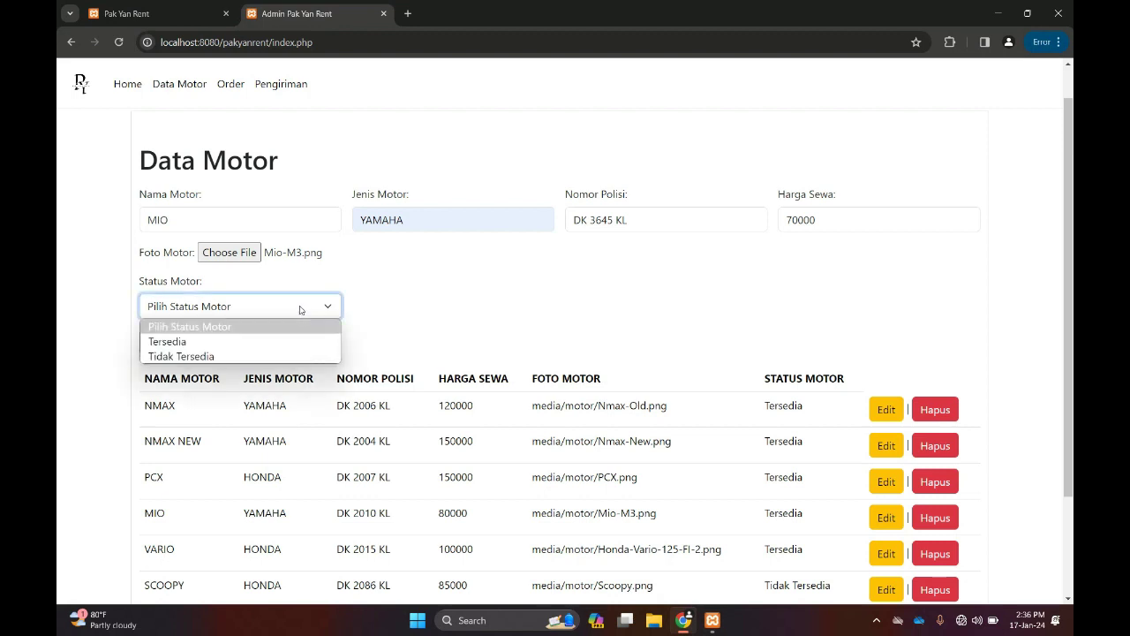
pyautogui.click(256, 341)
pyautogui.click(177, 342)
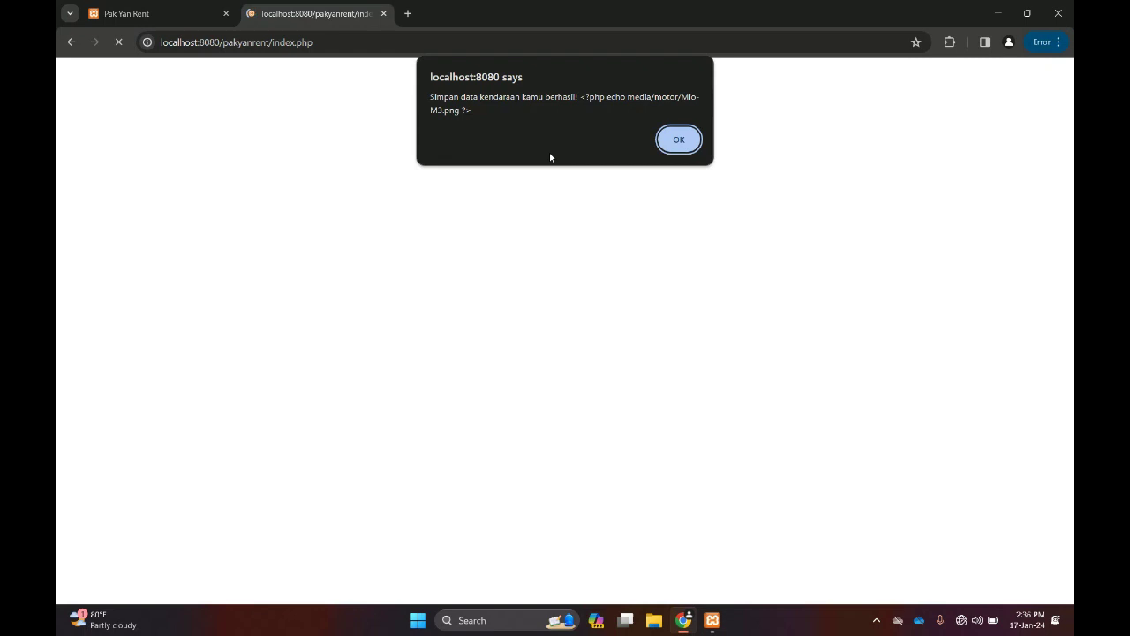
pyautogui.click(684, 139)
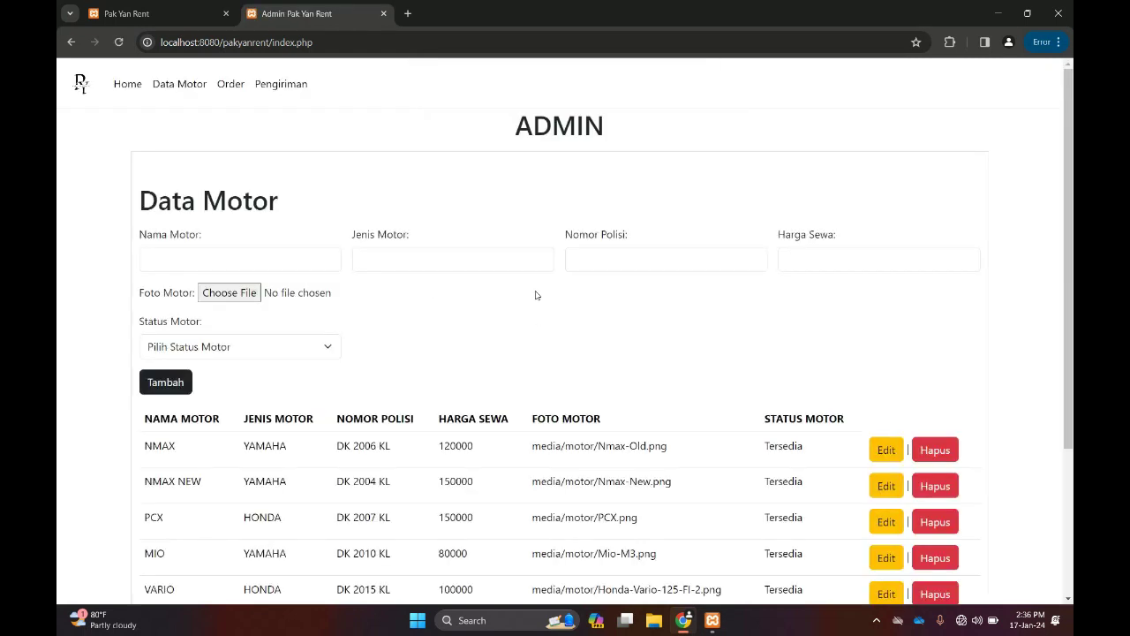
# - Examine the customer's product catalogue on the home page for the newly added MIO
pyautogui.click(160, 16)
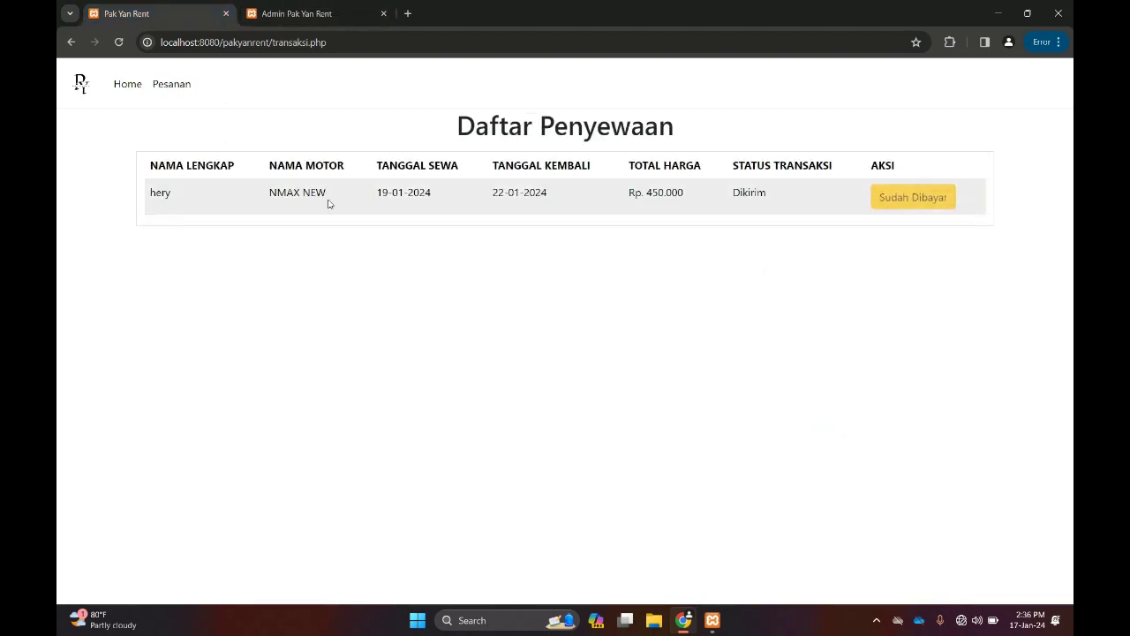
pyautogui.click(128, 84)
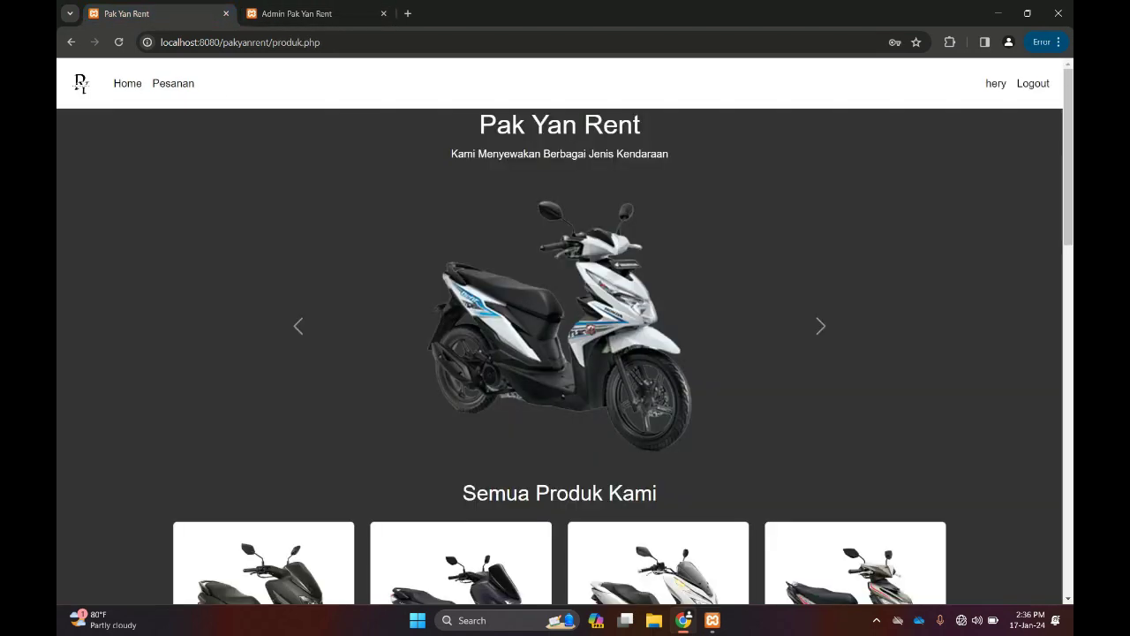
pyautogui.scroll(-10, 565, 353)
pyautogui.scroll(-2, 502, 387)
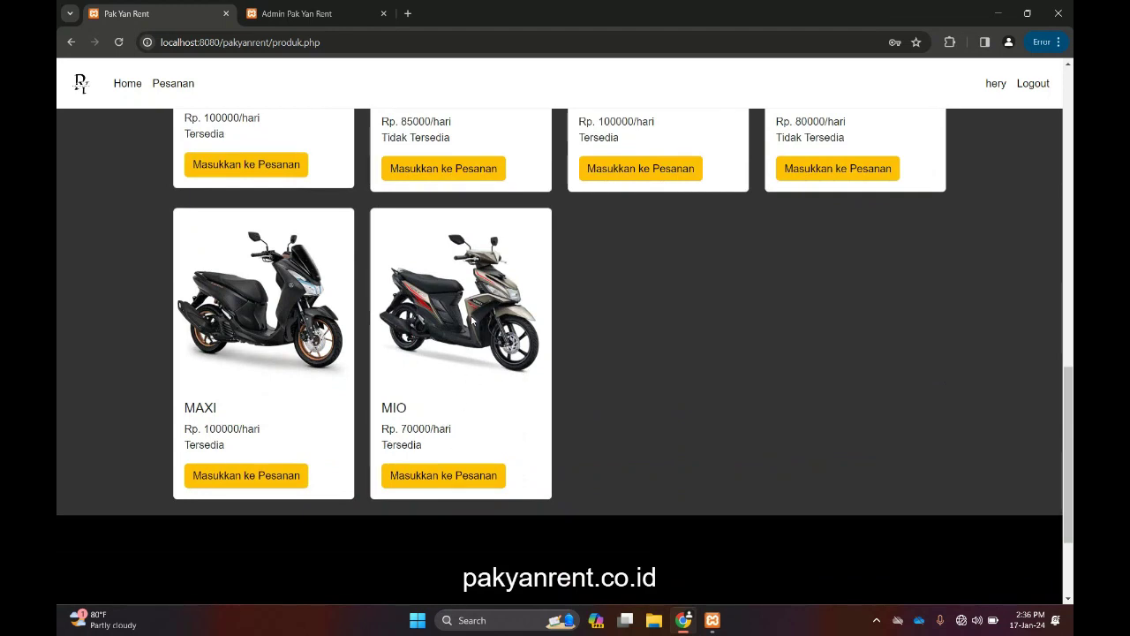
pyautogui.click(325, 12)
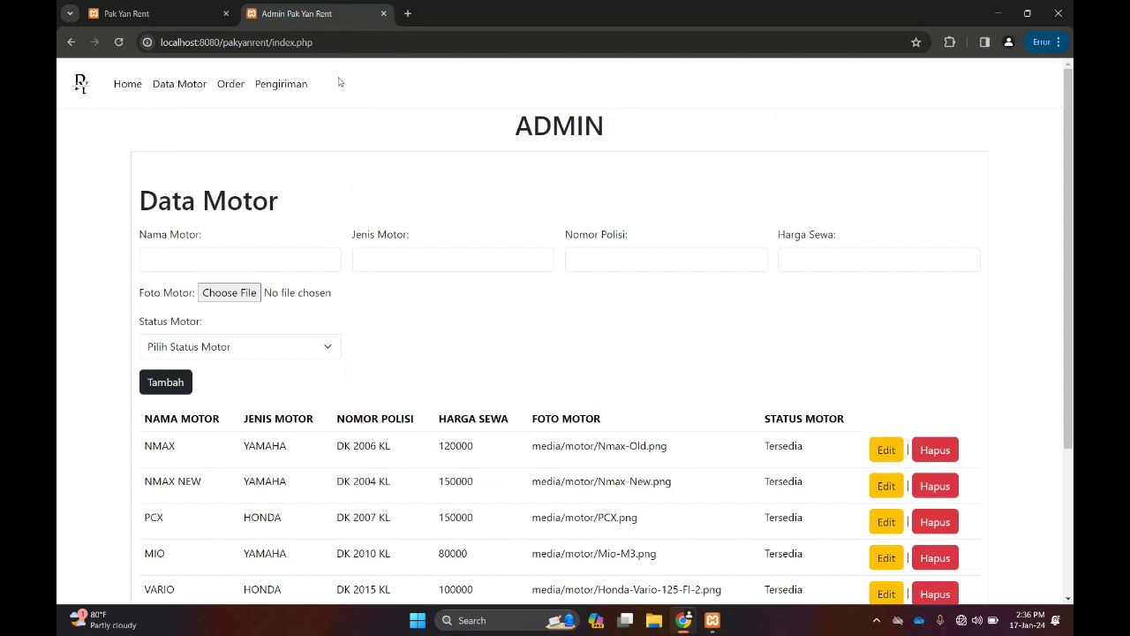
pyautogui.scroll(-1, 636, 344)
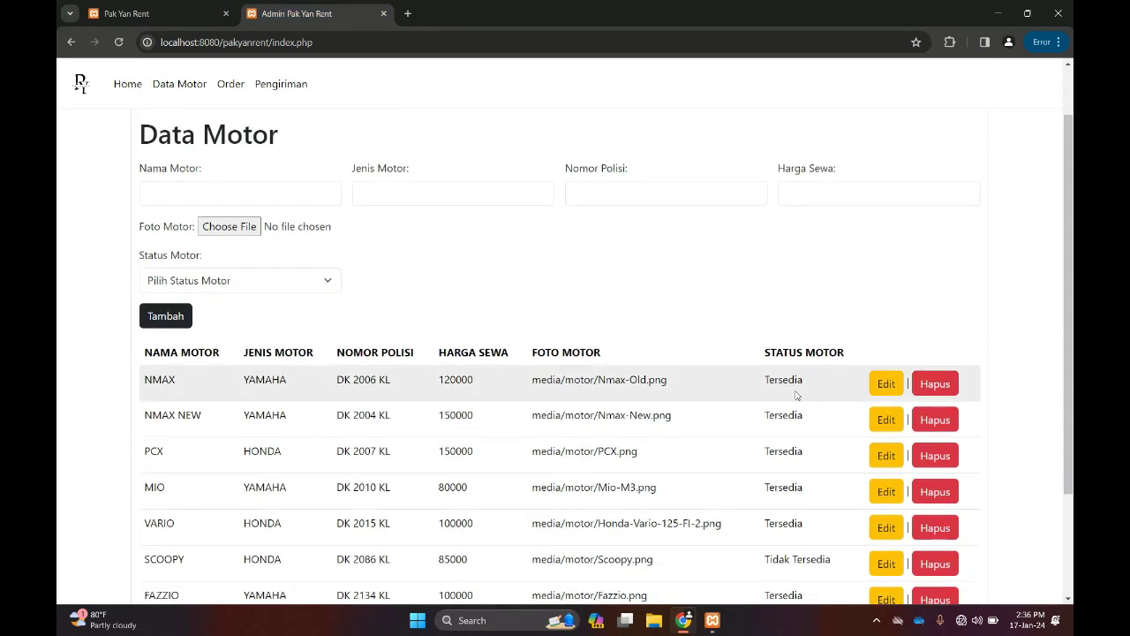
pyautogui.click(885, 385)
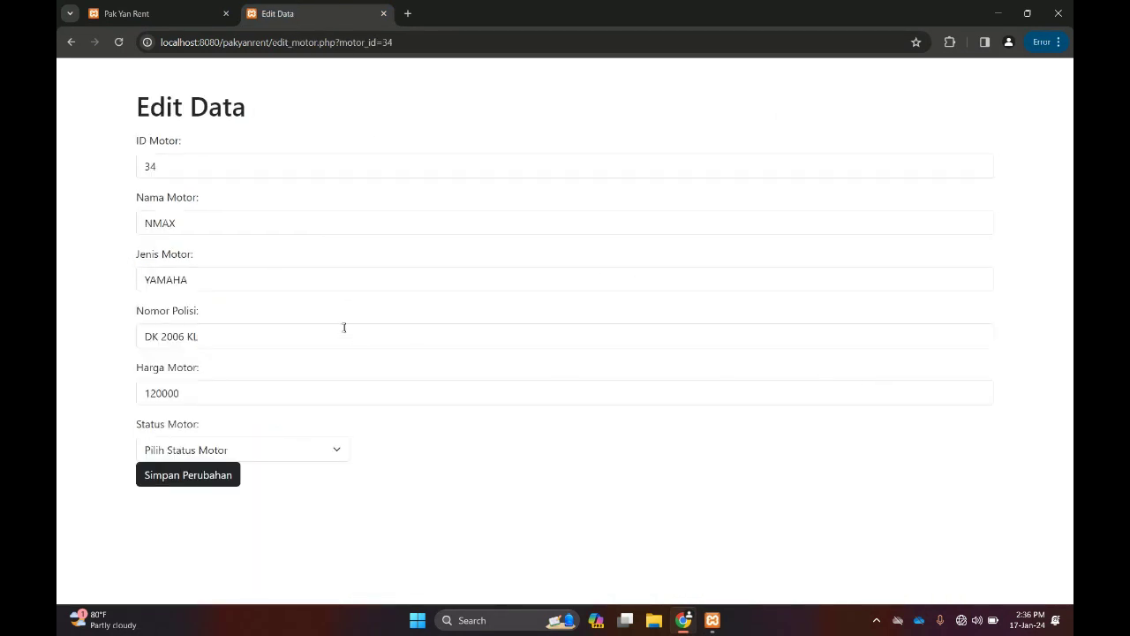
pyautogui.click(187, 391)
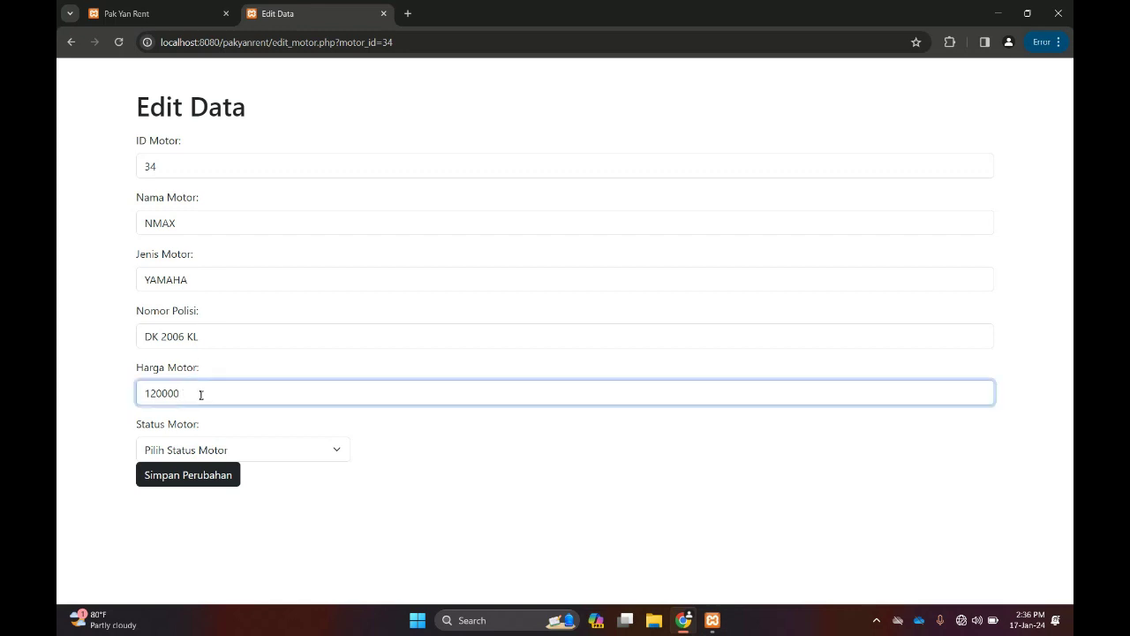
pyautogui.press('BackSpace')
pyautogui.press('BackSpace')
pyautogui.press('BackSpace')
pyautogui.press('BackSpace')
pyautogui.press('BackSpace')
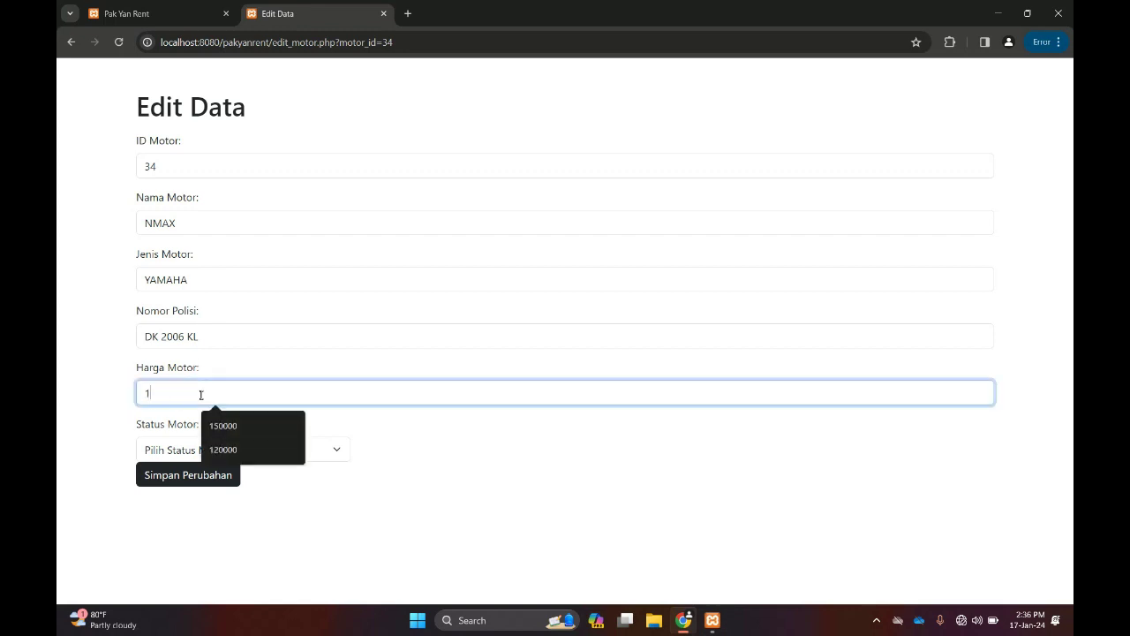
pyautogui.write('30000')
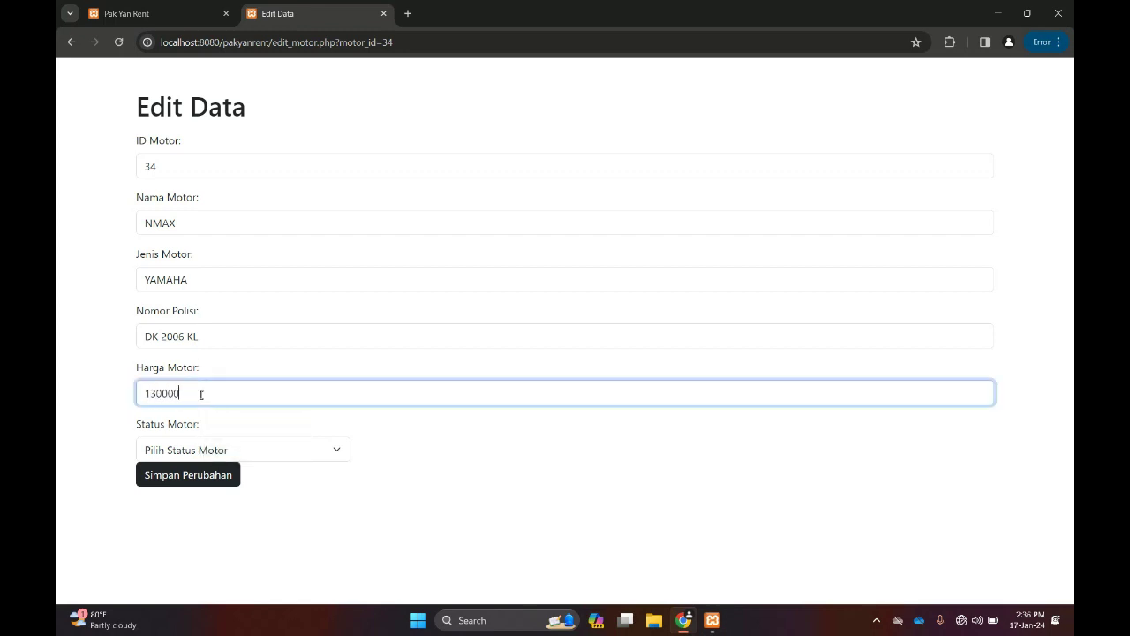
# - Set the NMAX's status to Tersedia, save the changes and check its rental price in the motorcycle list
pyautogui.click(271, 452)
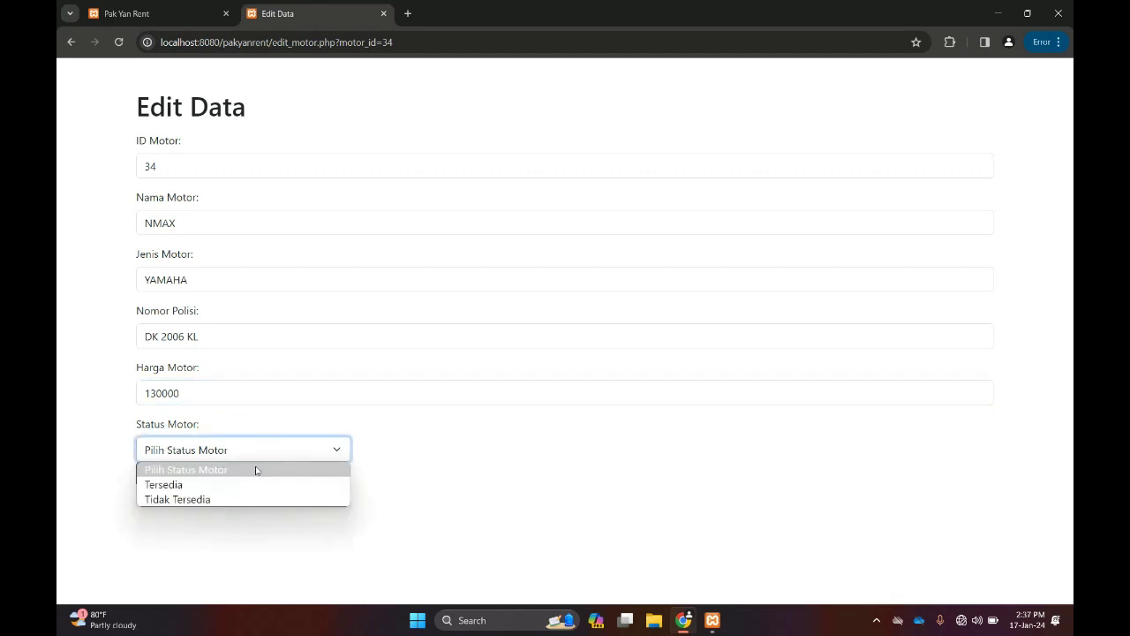
pyautogui.click(228, 485)
pyautogui.click(181, 474)
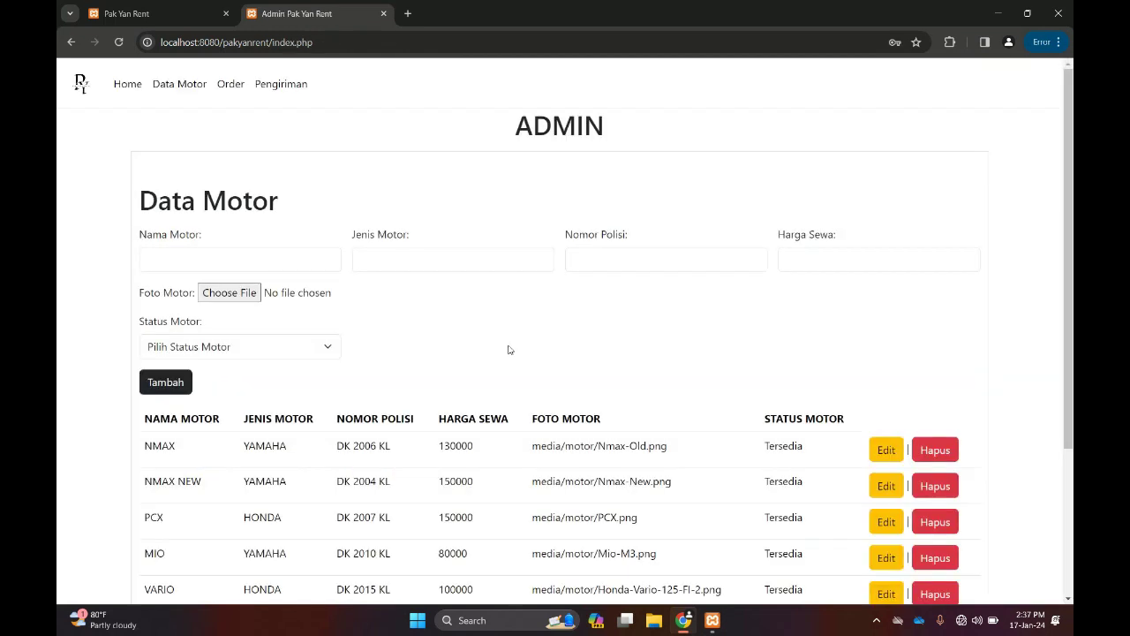
pyautogui.scroll(-1, 510, 349)
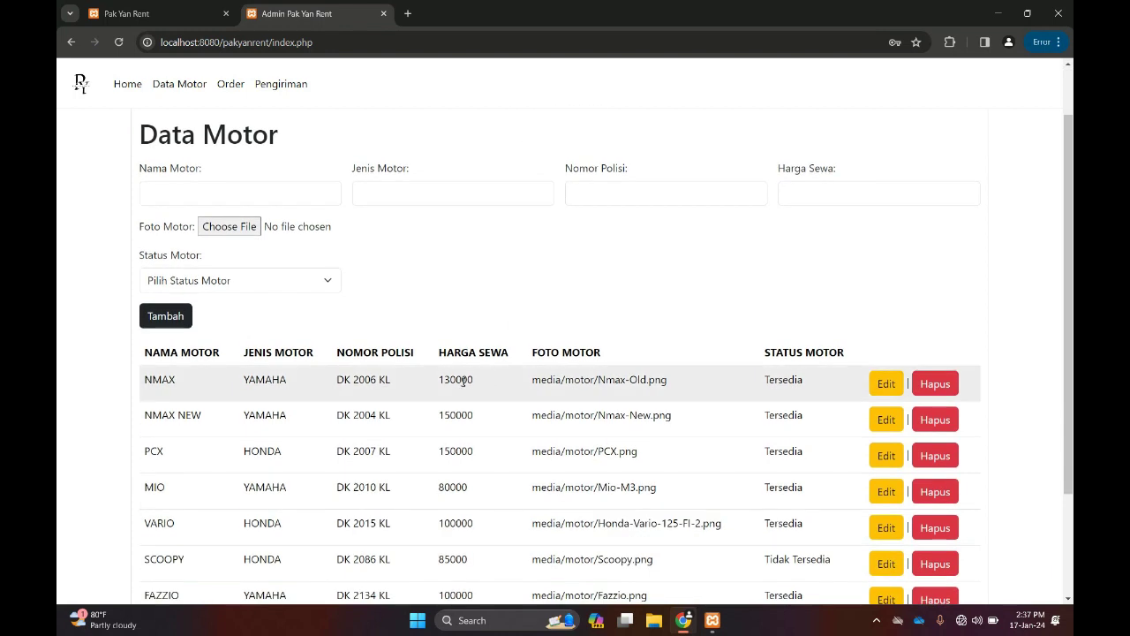
pyautogui.moveTo(478, 386); pyautogui.dragTo(436, 389)
pyautogui.click(685, 384)
pyautogui.scroll(-3, 684, 384)
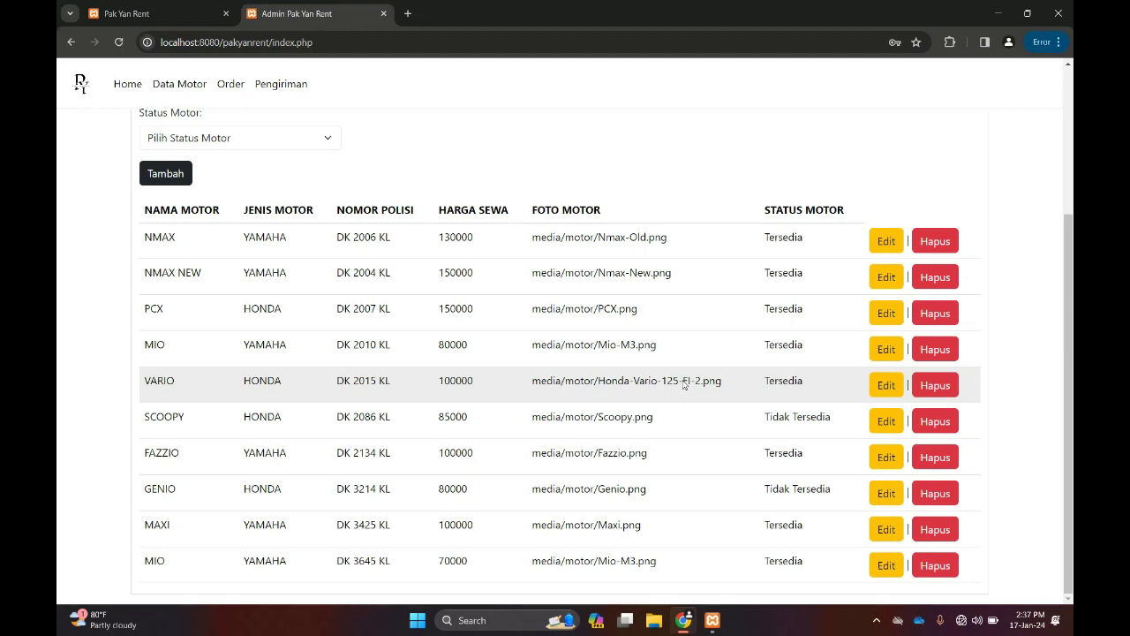
# - Change the MIO with police number DK 2010 KL to a price of 90000 and status Tersedia, and save it
pyautogui.scroll(4, 685, 384)
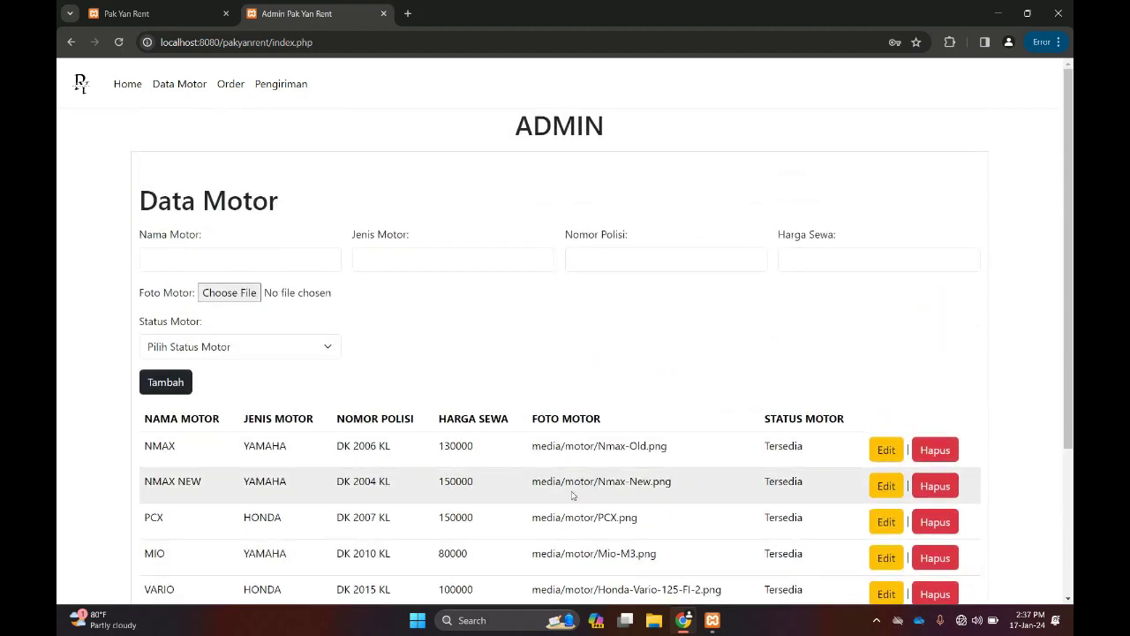
pyautogui.scroll(-1, 572, 495)
pyautogui.click(887, 499)
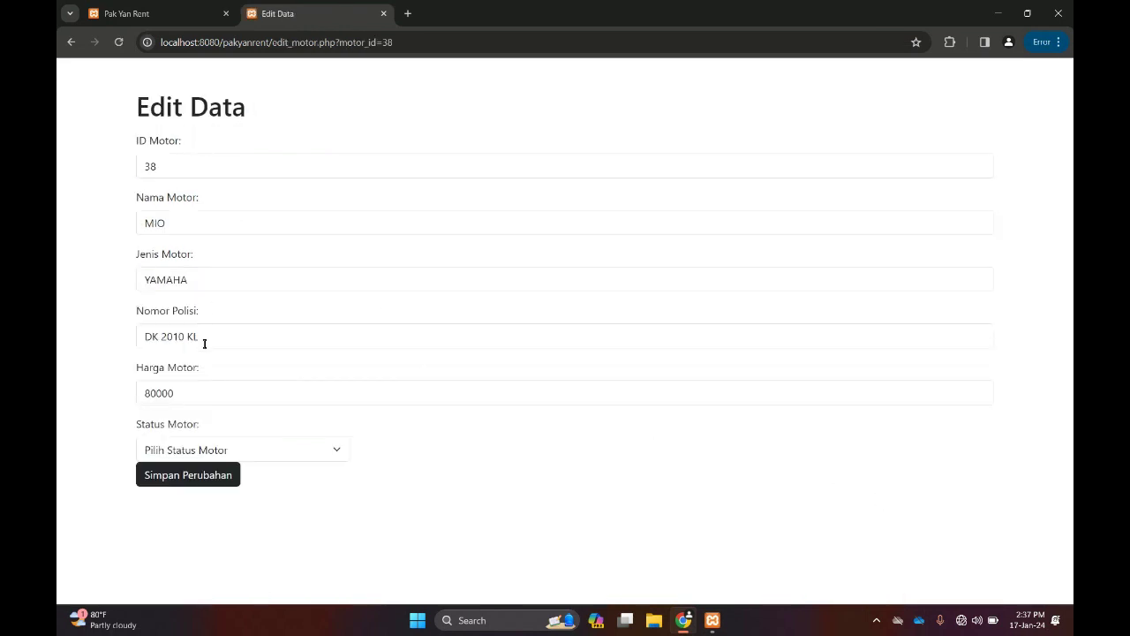
pyautogui.moveTo(199, 391); pyautogui.dragTo(121, 402)
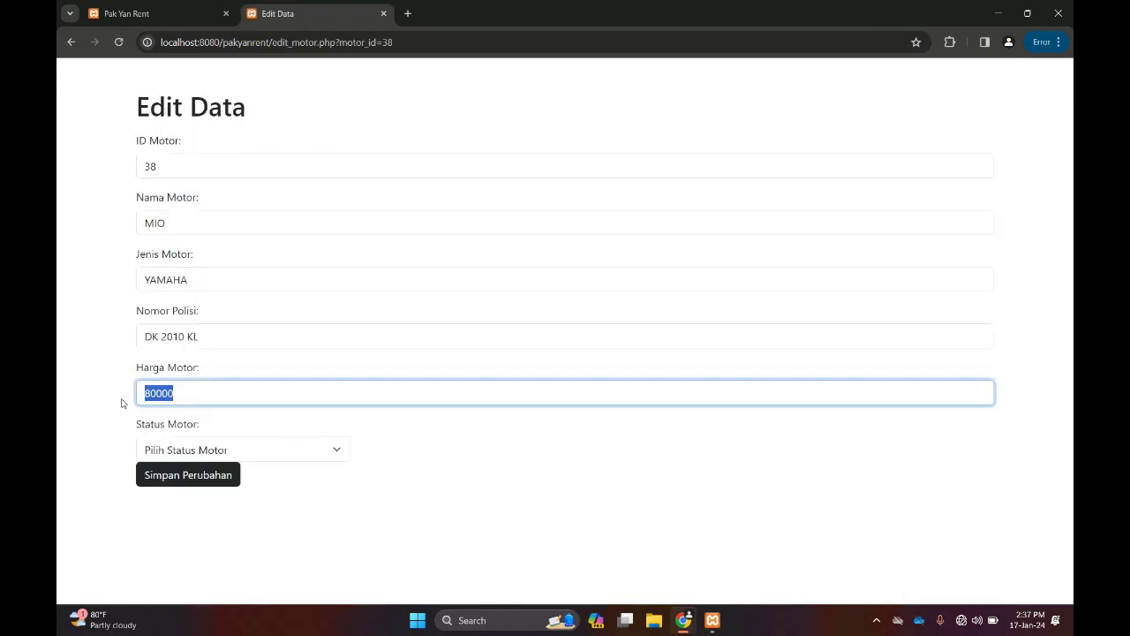
pyautogui.write('90000')
pyautogui.click(283, 452)
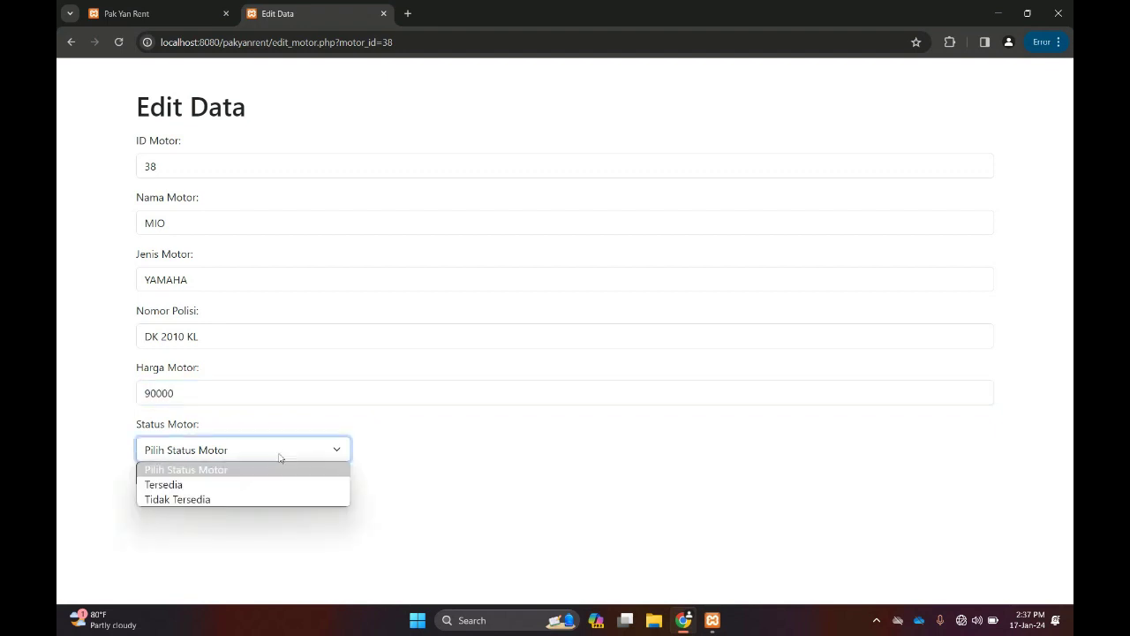
pyautogui.click(244, 485)
pyautogui.click(203, 476)
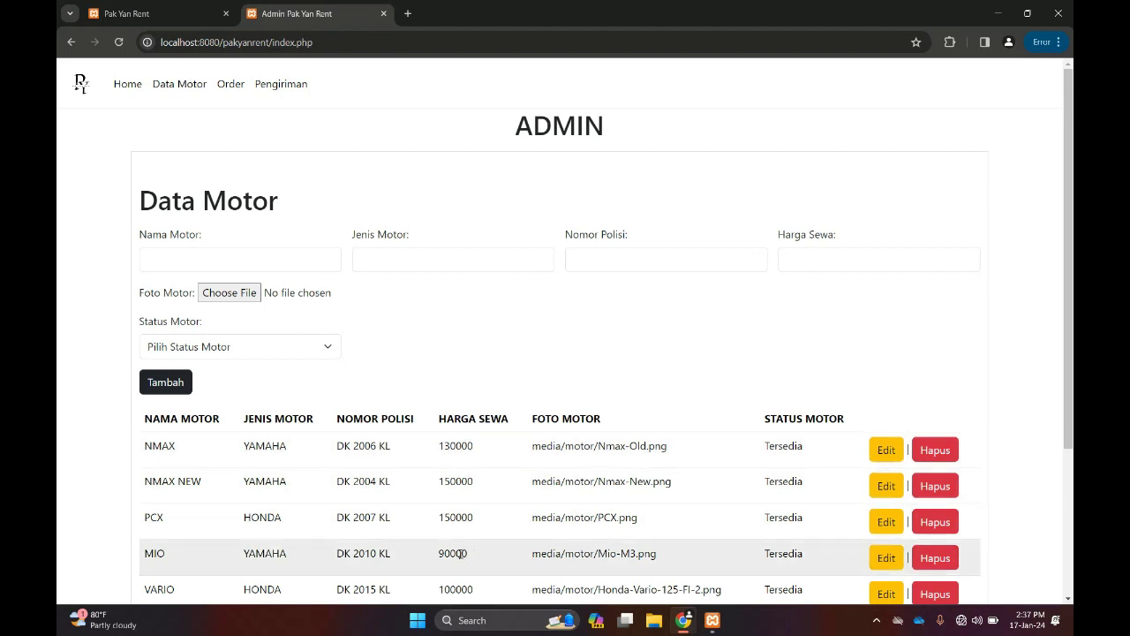
pyautogui.scroll(-1, 482, 545)
pyautogui.moveTo(477, 492); pyautogui.dragTo(431, 493)
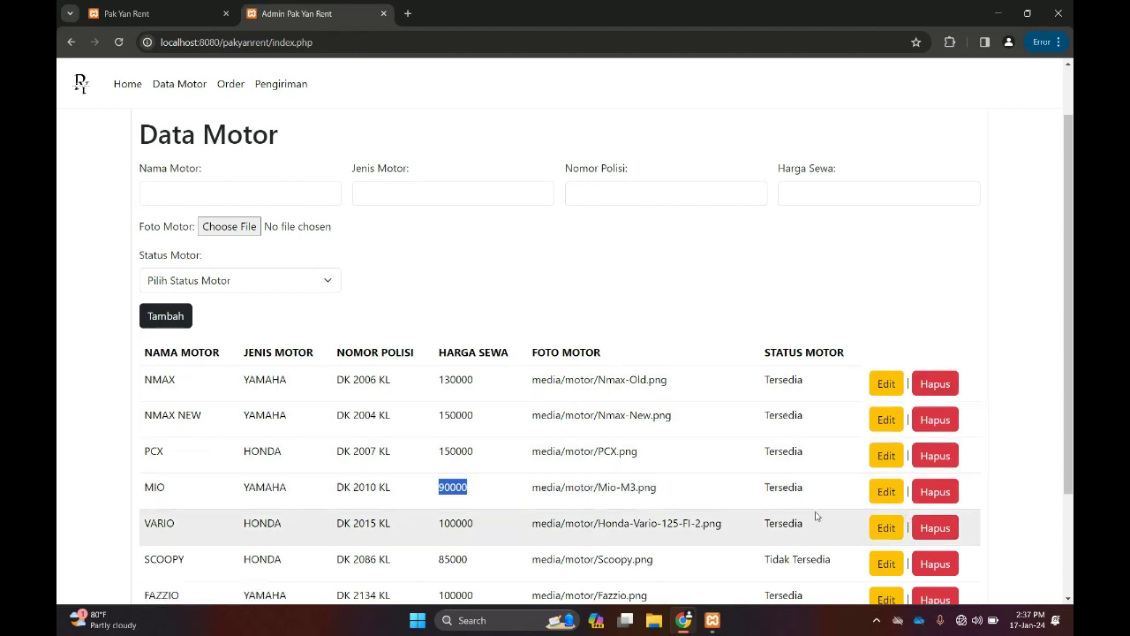
pyautogui.click(734, 491)
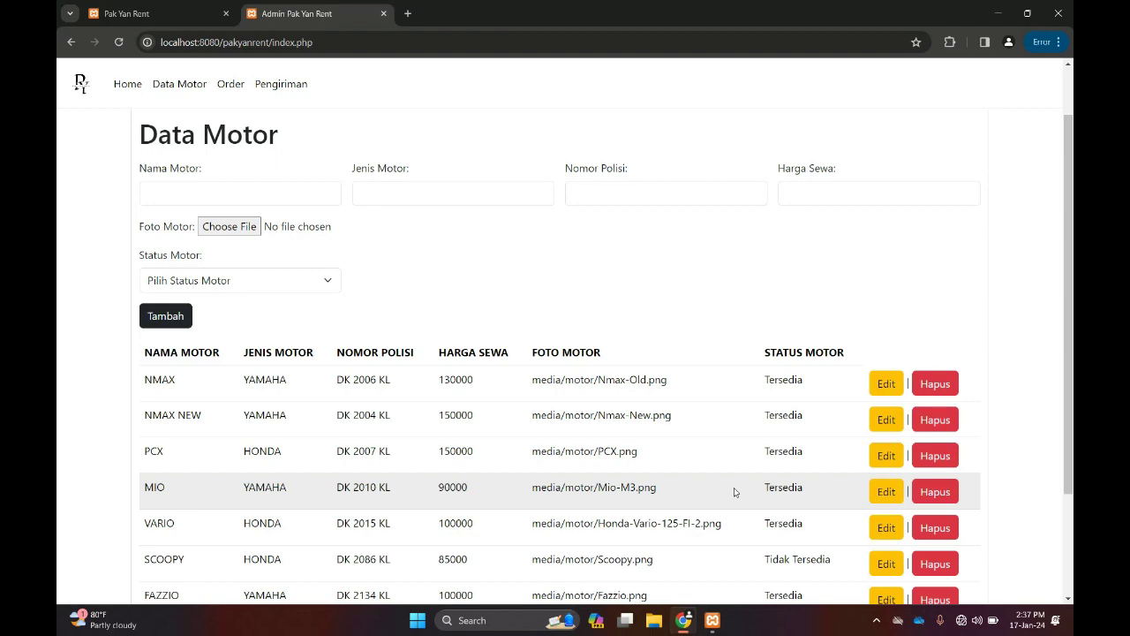
# - Delete the MIO with police number DK 2010 KL from the Data Motor list and leave for the Home page
pyautogui.click(944, 499)
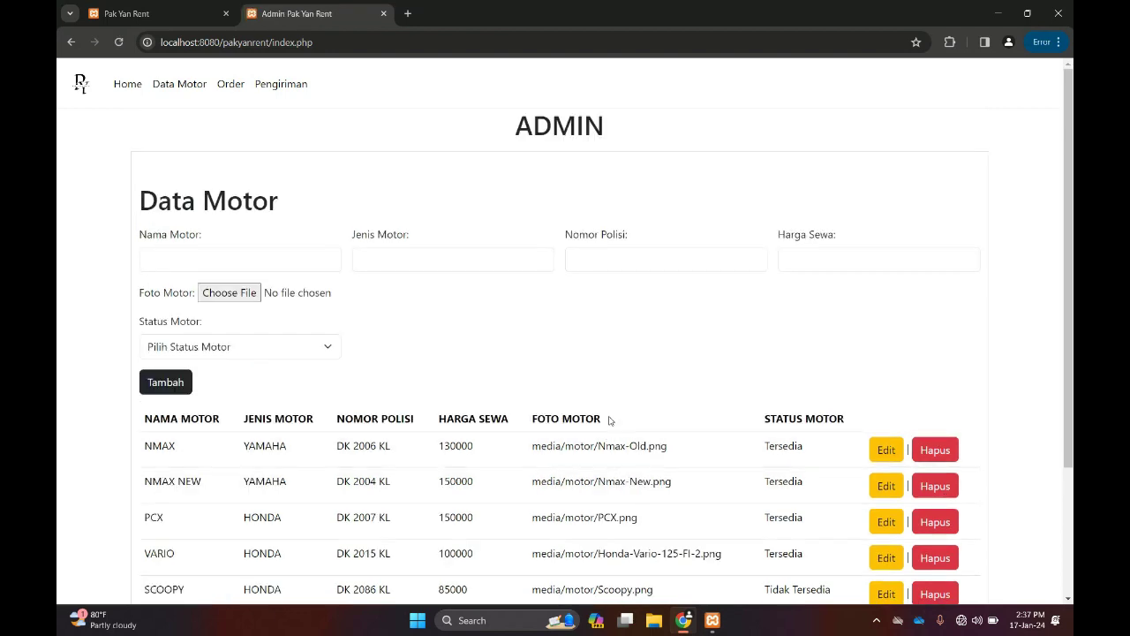
pyautogui.scroll(-1, 608, 420)
pyautogui.scroll(-2, 290, 428)
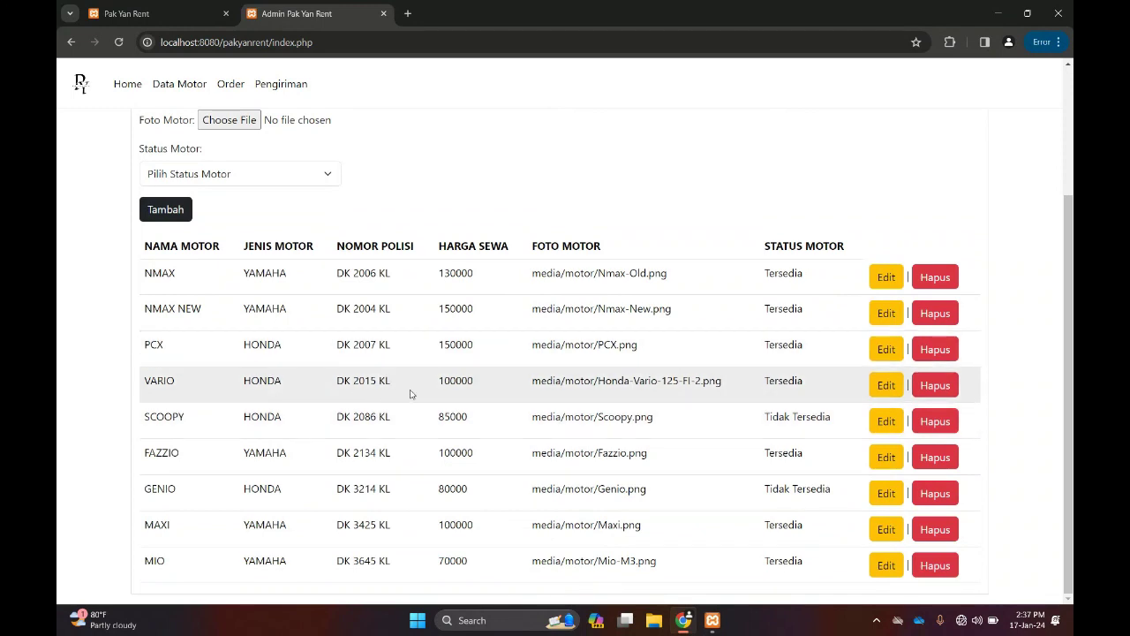
pyautogui.scroll(2, 410, 393)
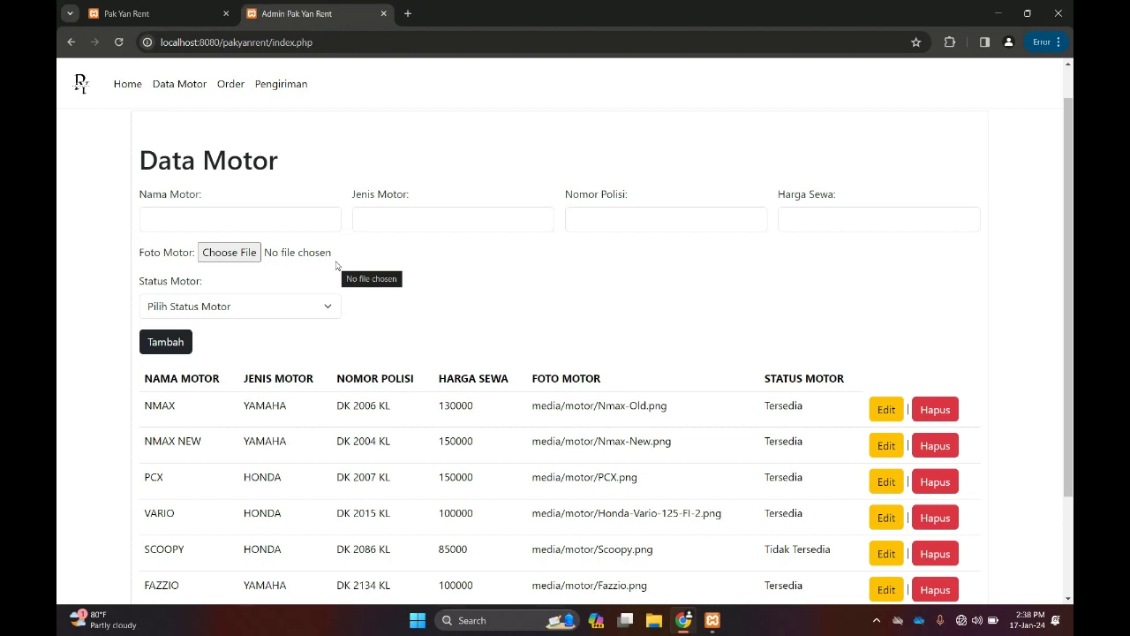
pyautogui.click(126, 83)
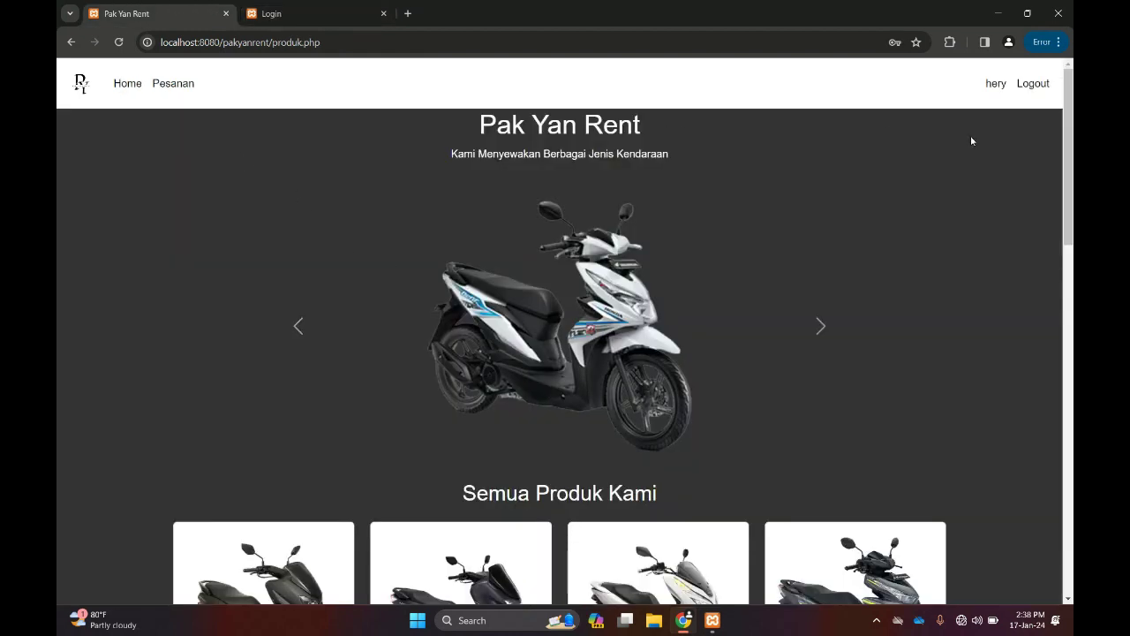
# - Log out of the customer account on the Pak Yan Rent site
pyautogui.click(1033, 84)
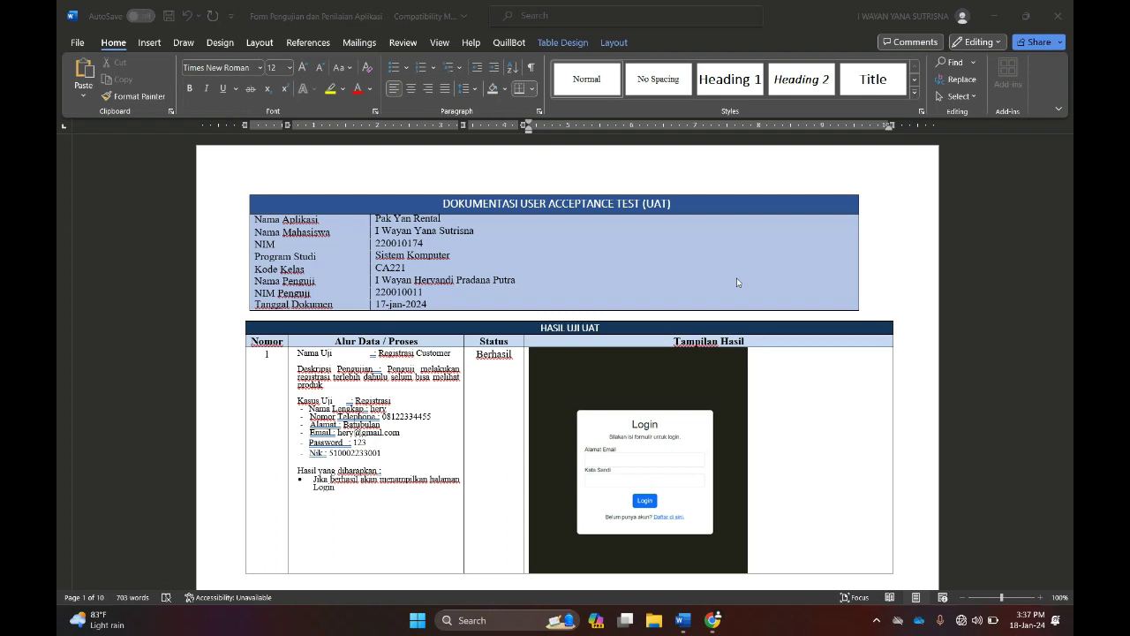
# - In the Word UAT document, review test cases 1 and 2, Registrasi Customer and Login Customer, with their expected results and screenshots
pyautogui.scroll(-3, 737, 282)
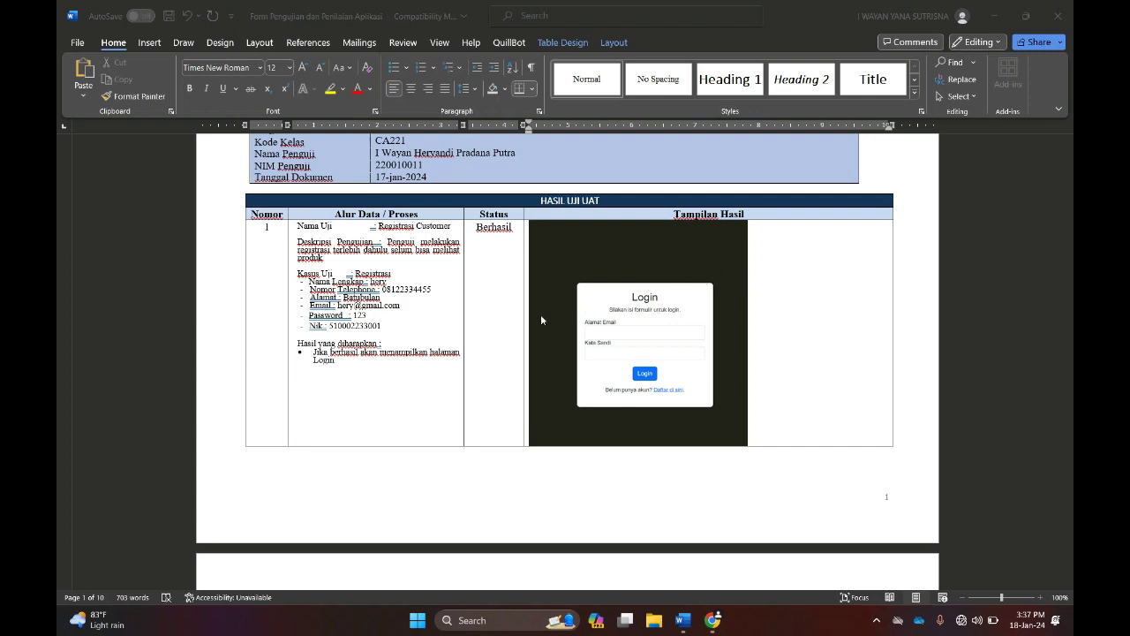
pyautogui.scroll(-1, 541, 319)
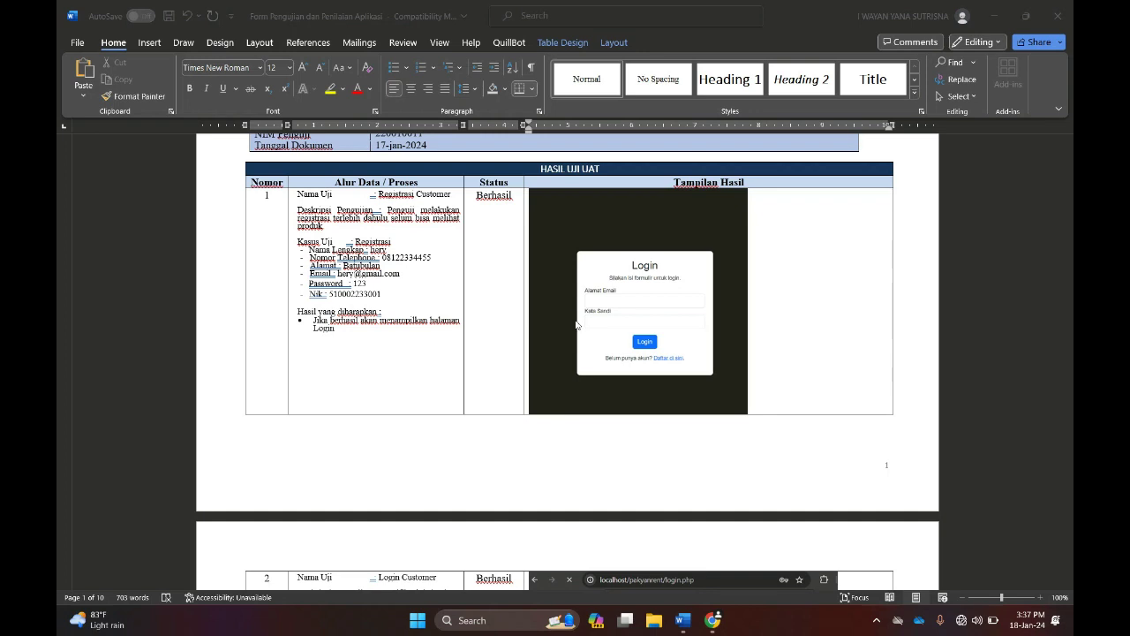
pyautogui.scroll(-5, 575, 324)
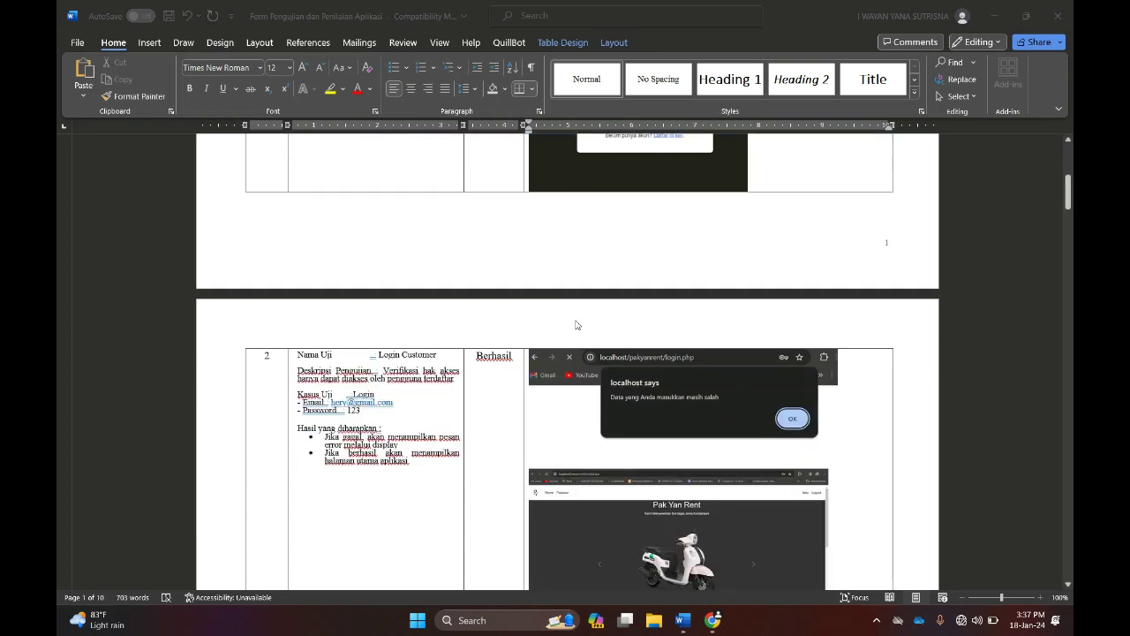
pyautogui.scroll(-1, 575, 325)
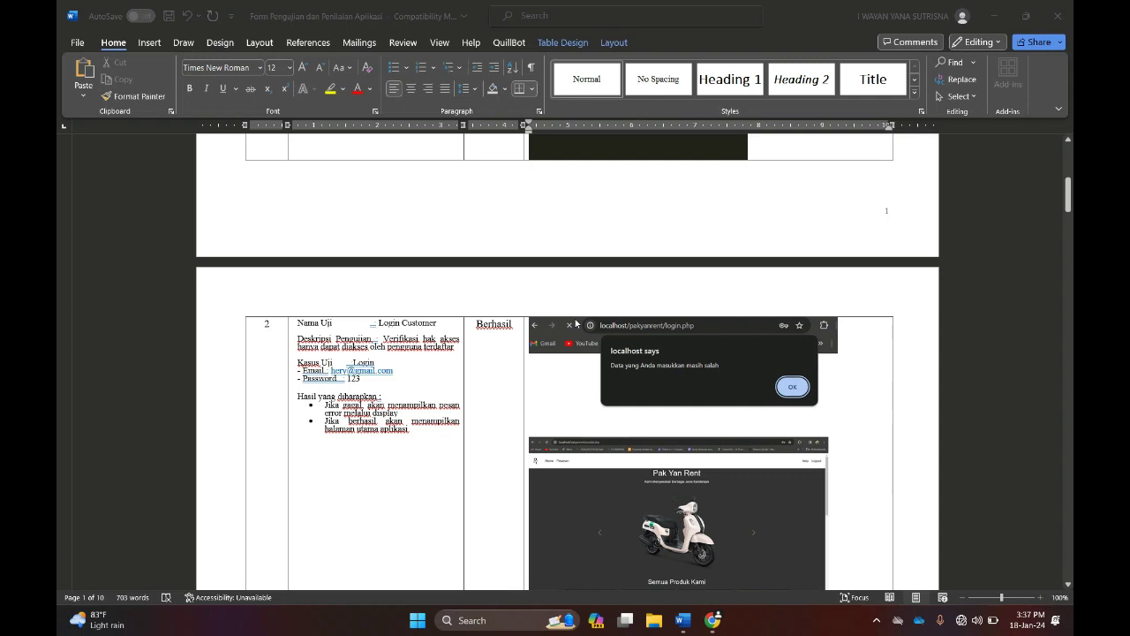
pyautogui.scroll(-1, 576, 325)
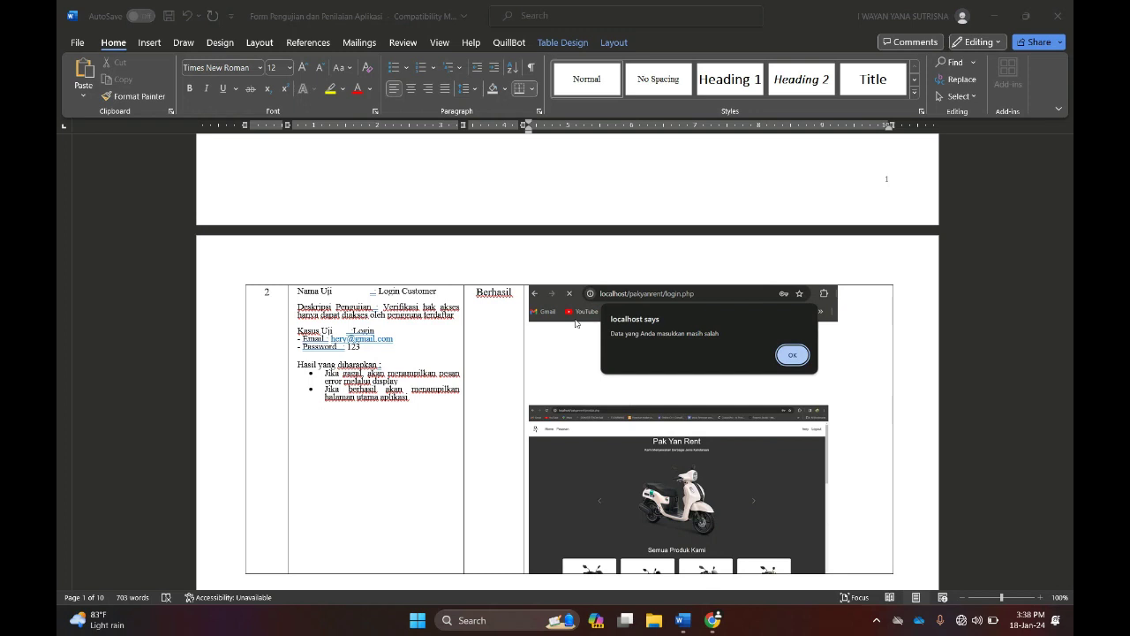
pyautogui.scroll(-1, 575, 324)
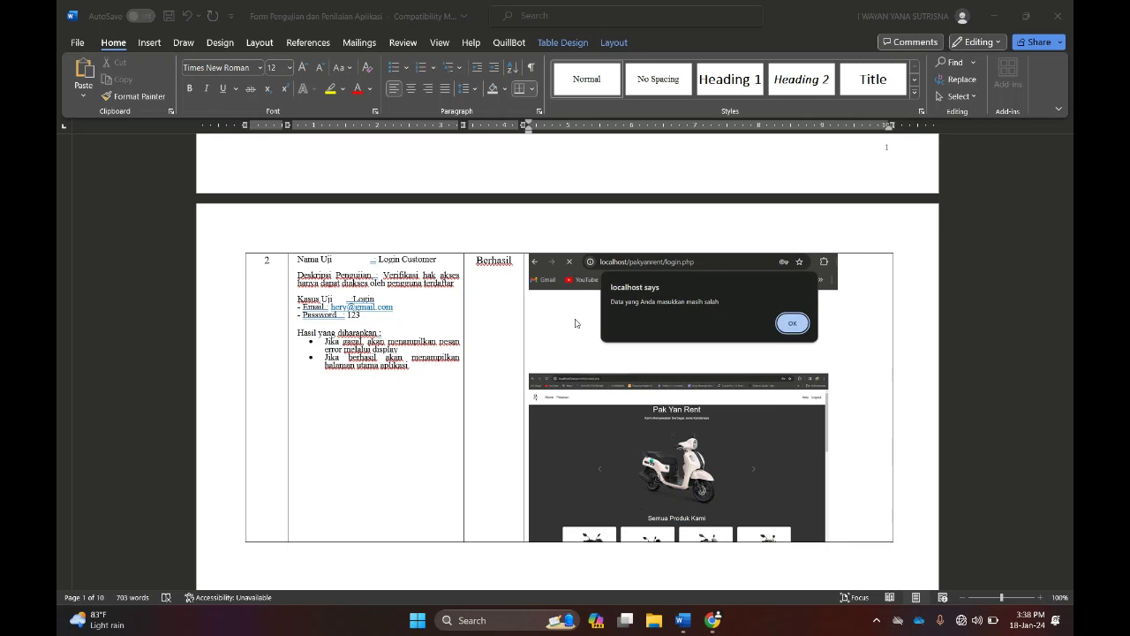
pyautogui.scroll(-1, 575, 324)
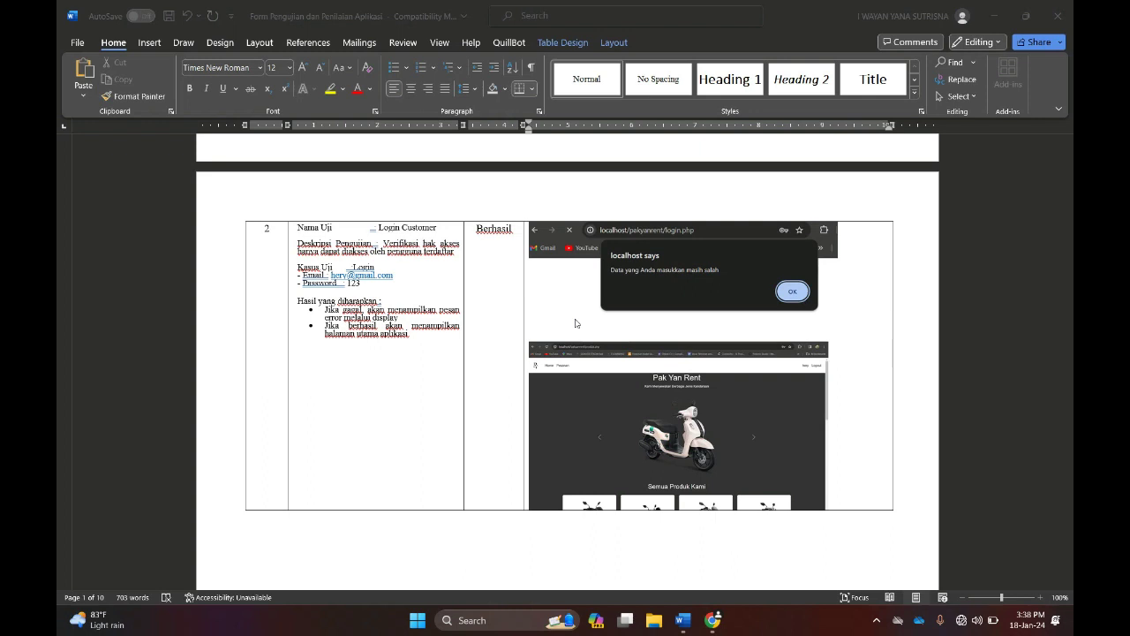
pyautogui.scroll(-3, 575, 323)
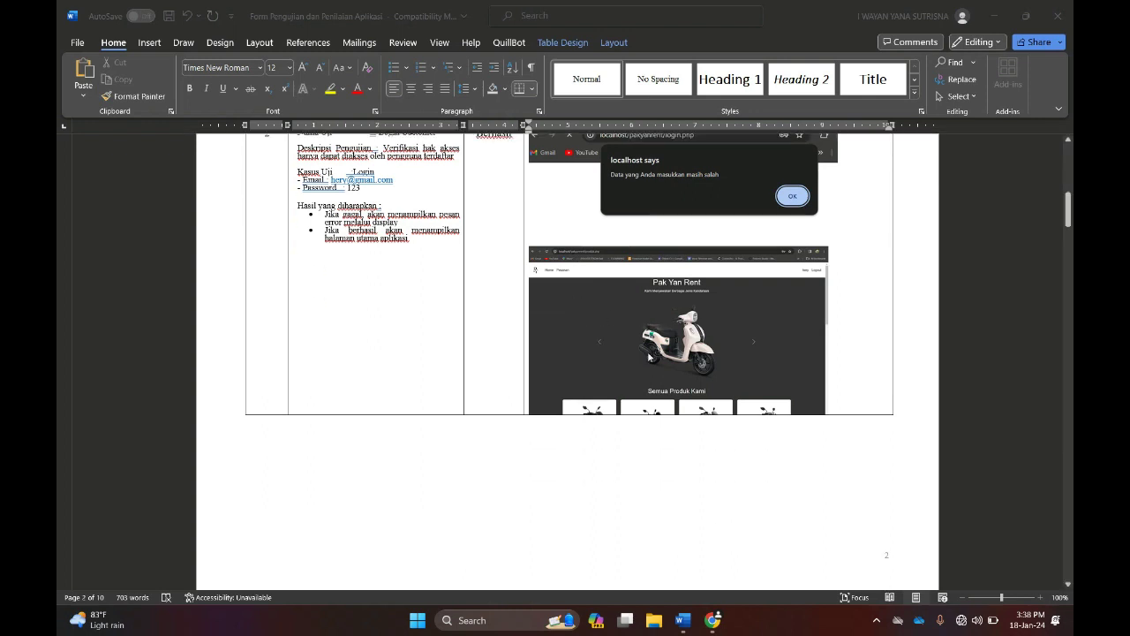
# - Review test case 3 on renting a motorcycle, comparing its expected results with the product, order form and alert screenshots
pyautogui.scroll(-10, 648, 357)
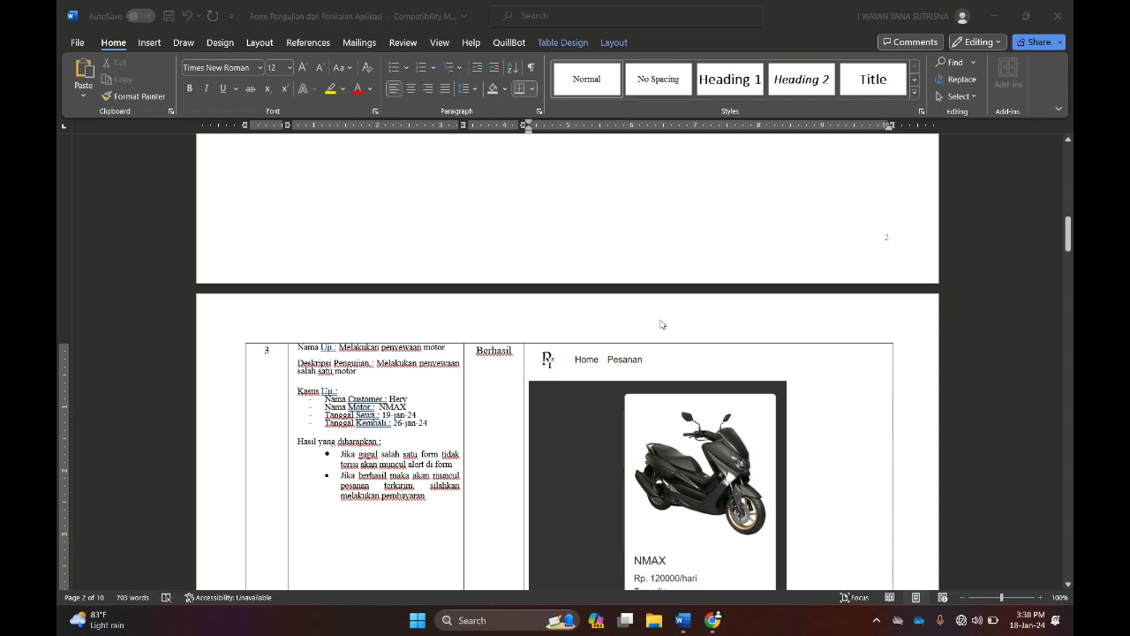
pyautogui.scroll(-1, 662, 324)
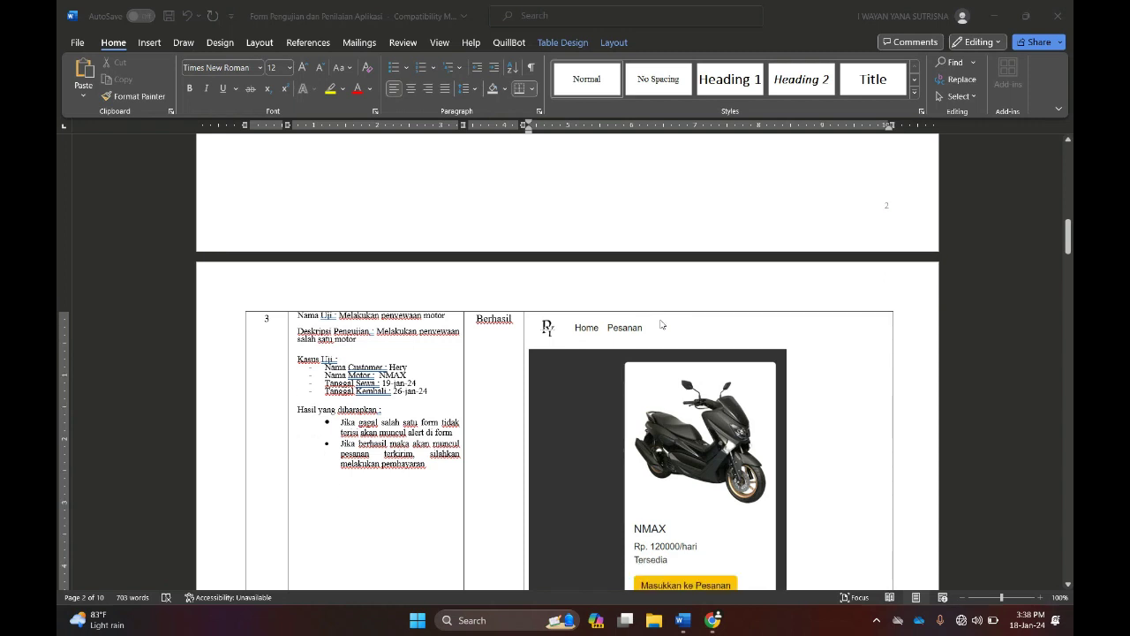
pyautogui.scroll(-2, 661, 325)
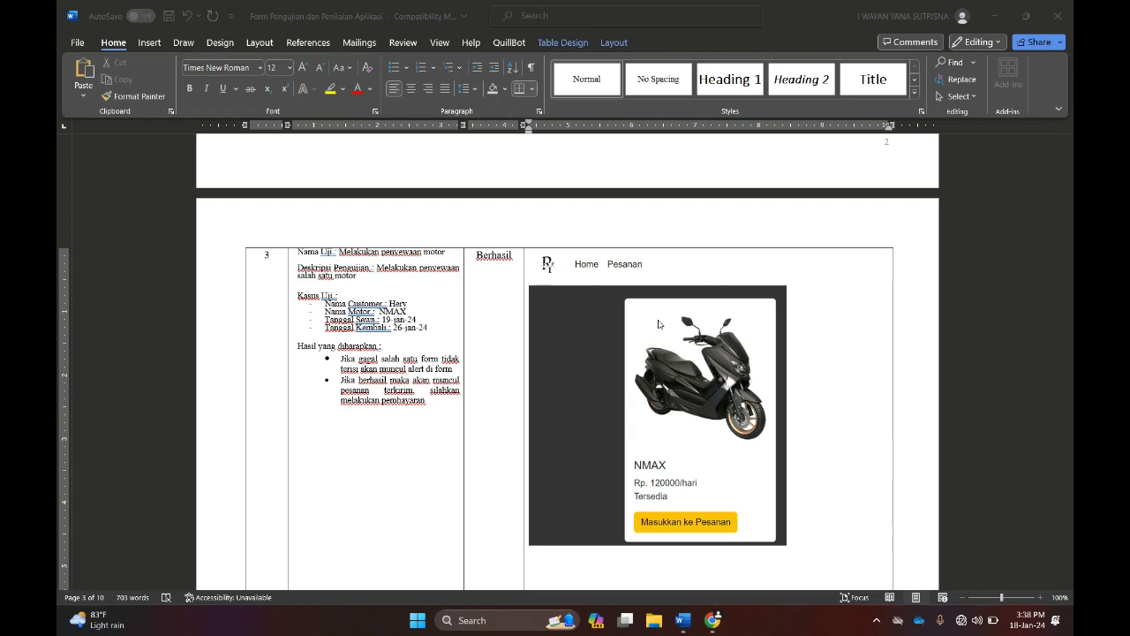
pyautogui.scroll(-1, 657, 324)
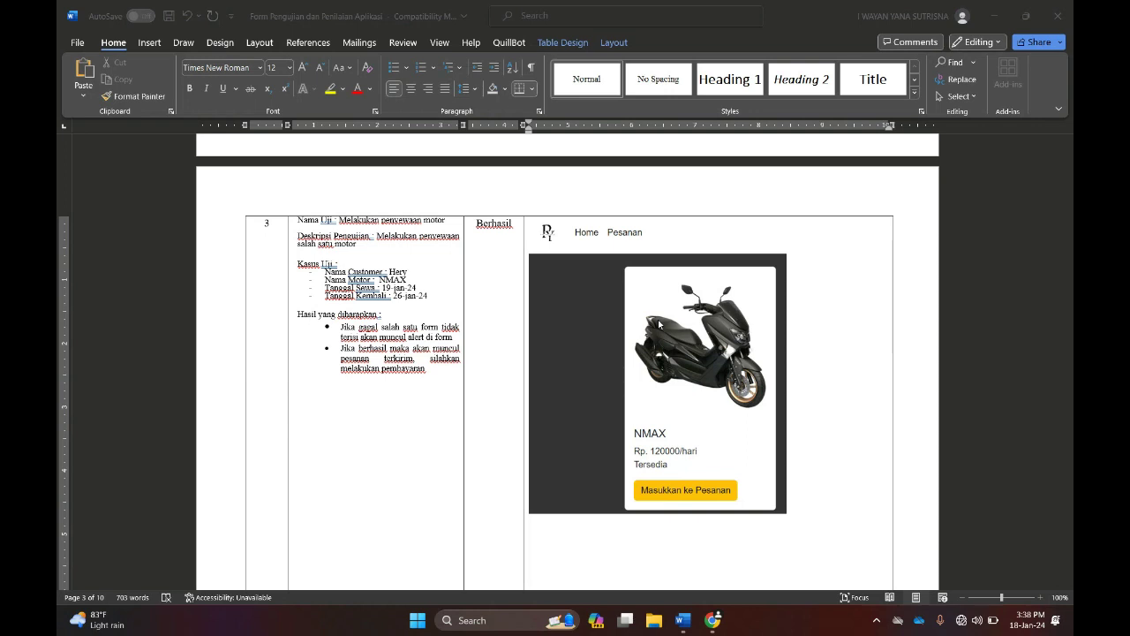
pyautogui.scroll(-4, 658, 324)
pyautogui.scroll(-9, 657, 323)
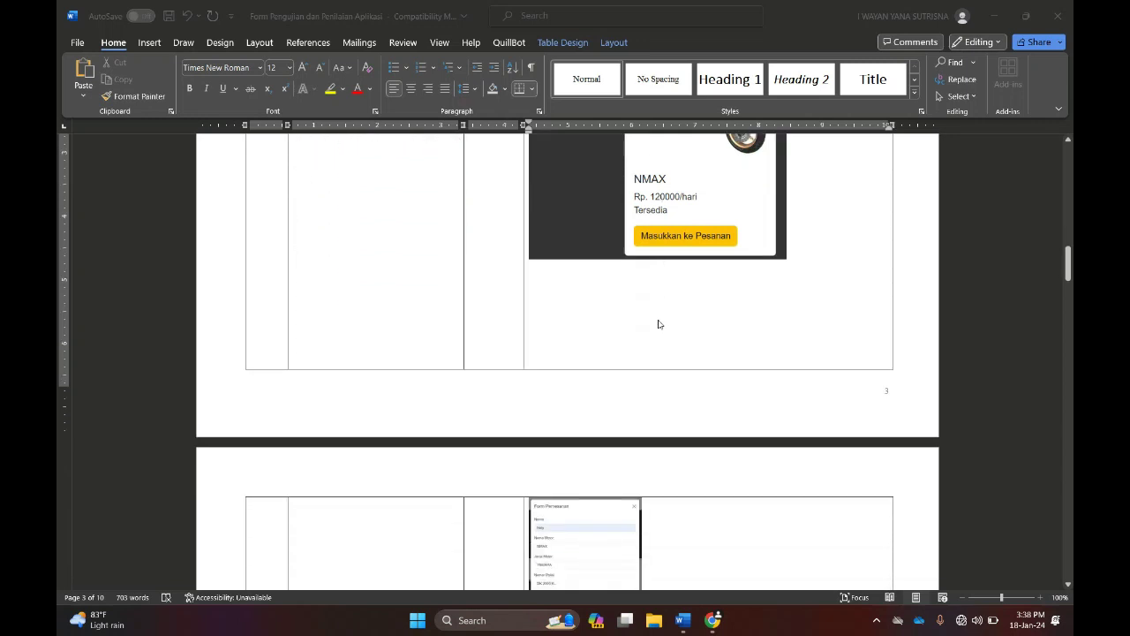
pyautogui.scroll(-3, 658, 324)
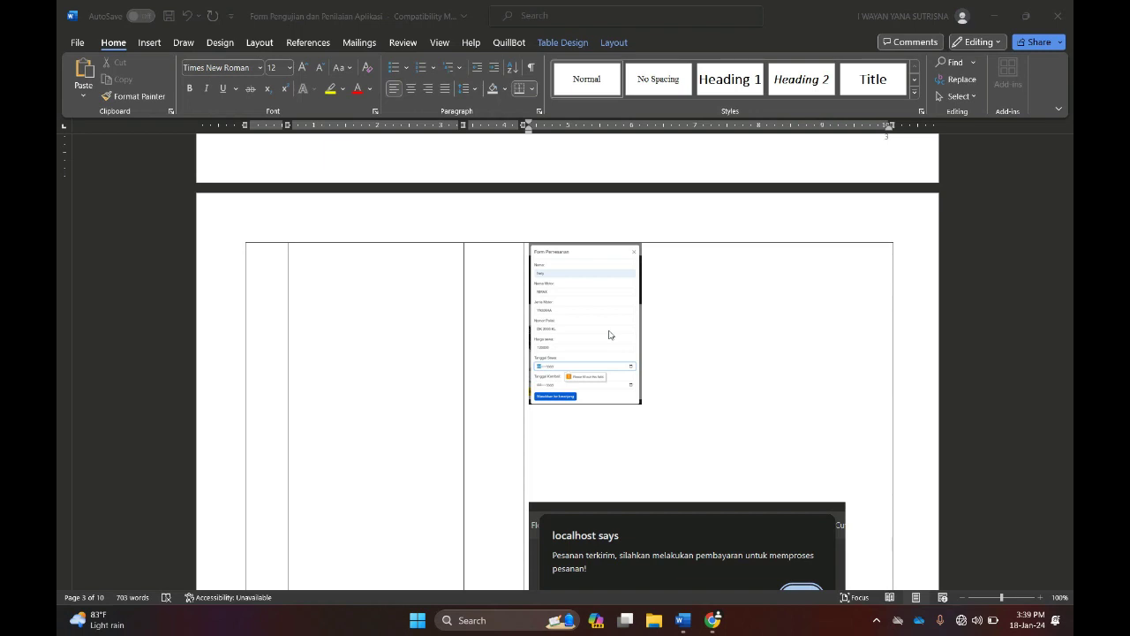
pyautogui.scroll(8, 610, 334)
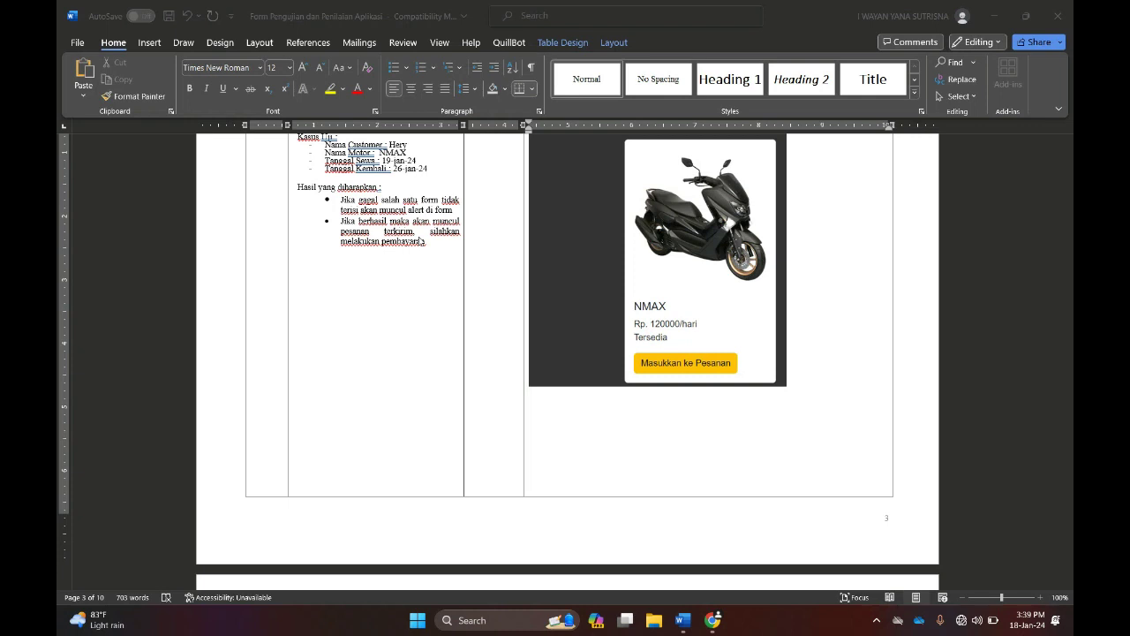
pyautogui.scroll(-5, 535, 290)
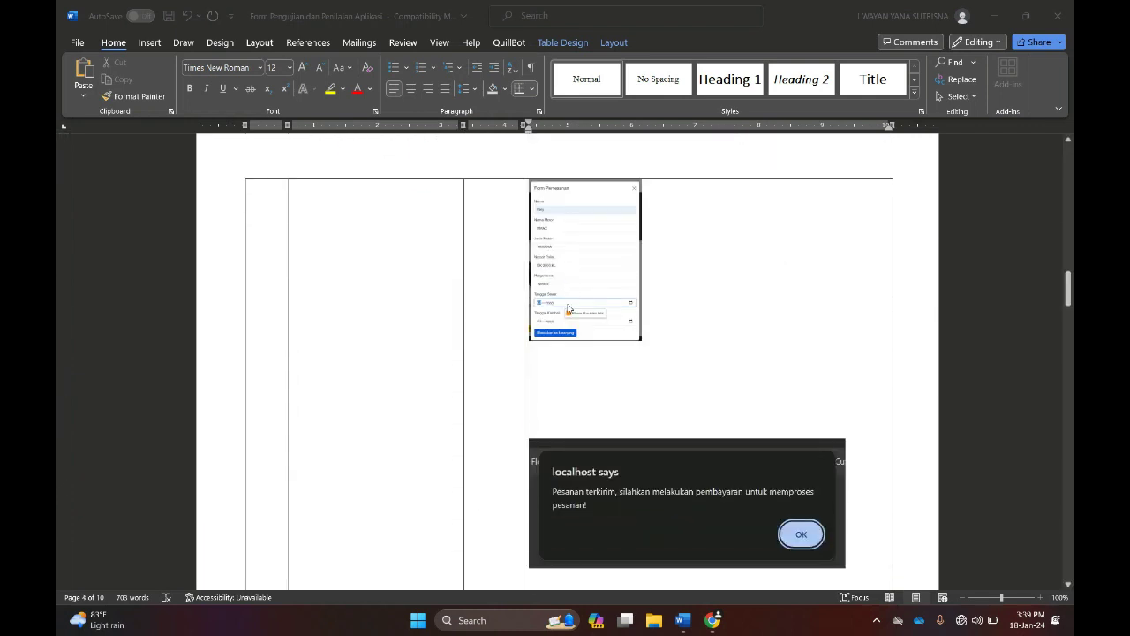
pyautogui.scroll(-3, 606, 319)
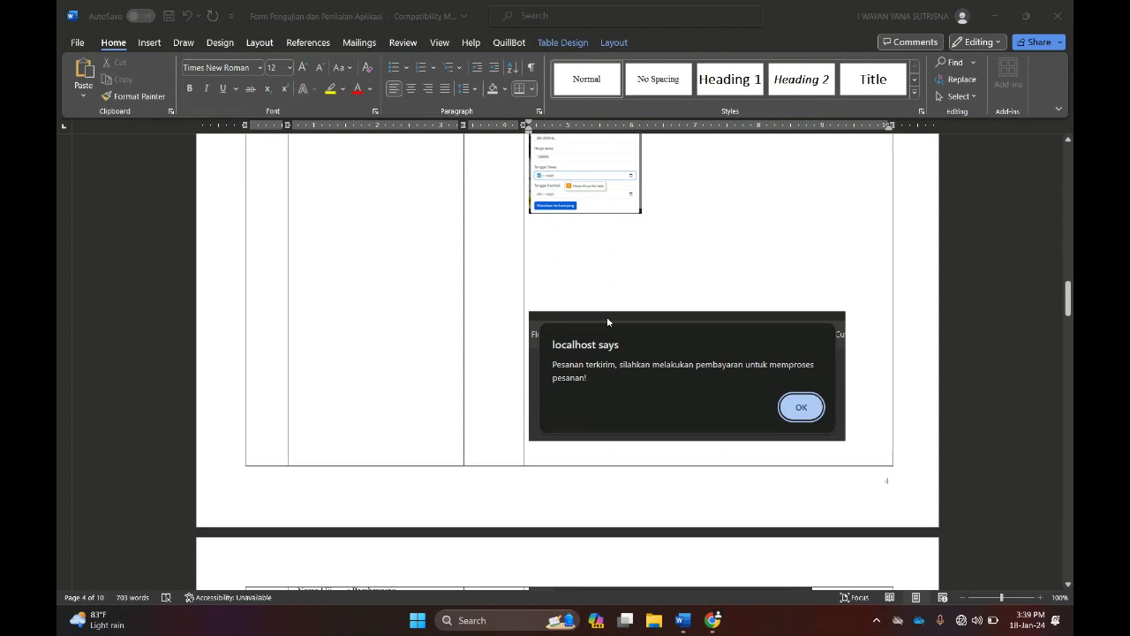
# - Examine test case 4, Pembayaran, checking its expected results against the rental list and payment proof upload screenshots
pyautogui.scroll(-6, 710, 411)
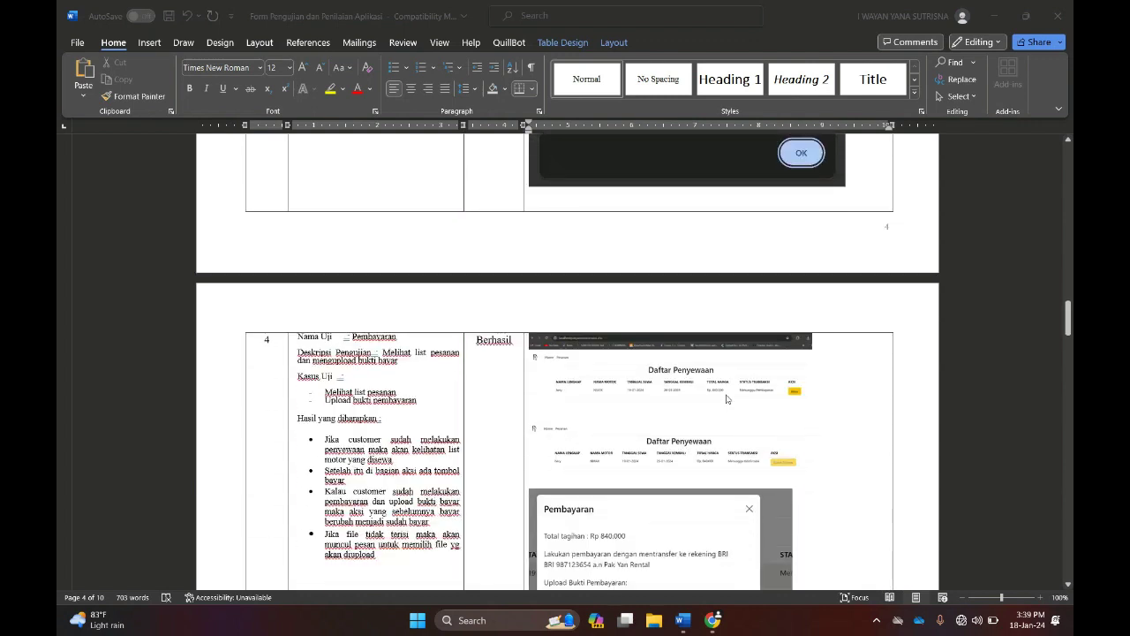
pyautogui.scroll(-2, 726, 399)
pyautogui.scroll(-2, 726, 399)
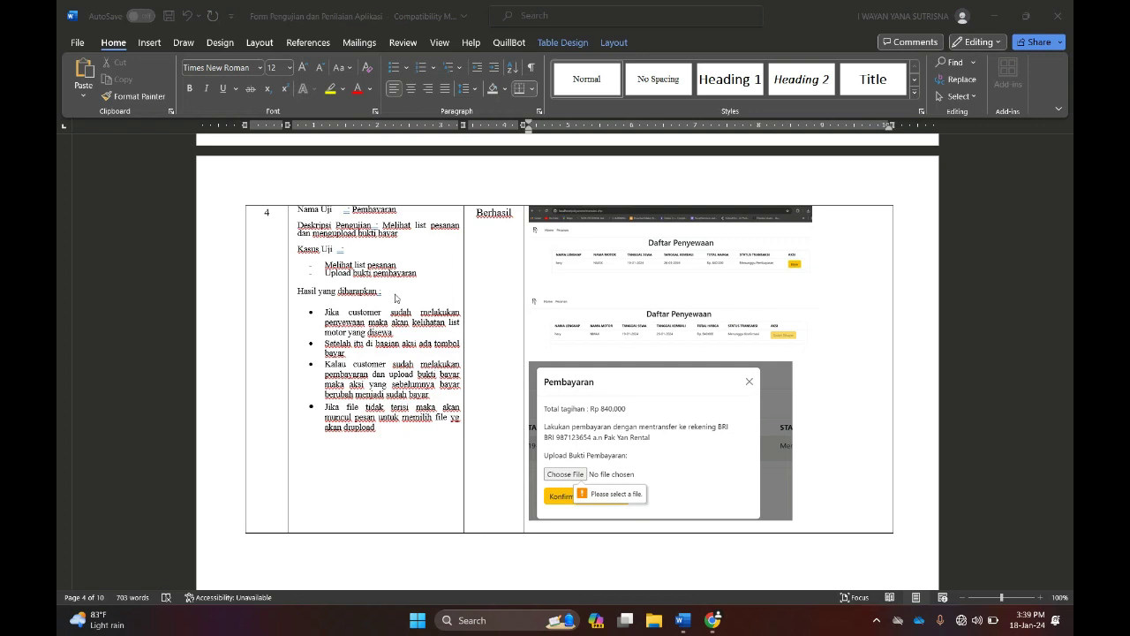
pyautogui.scroll(-1, 396, 298)
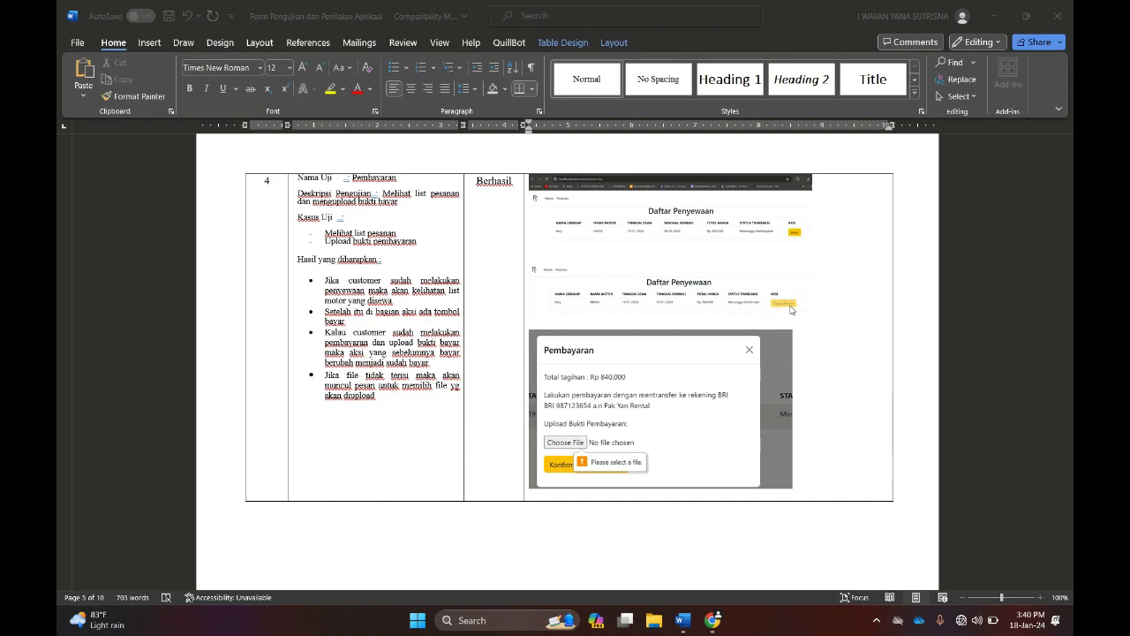
pyautogui.scroll(-1, 791, 308)
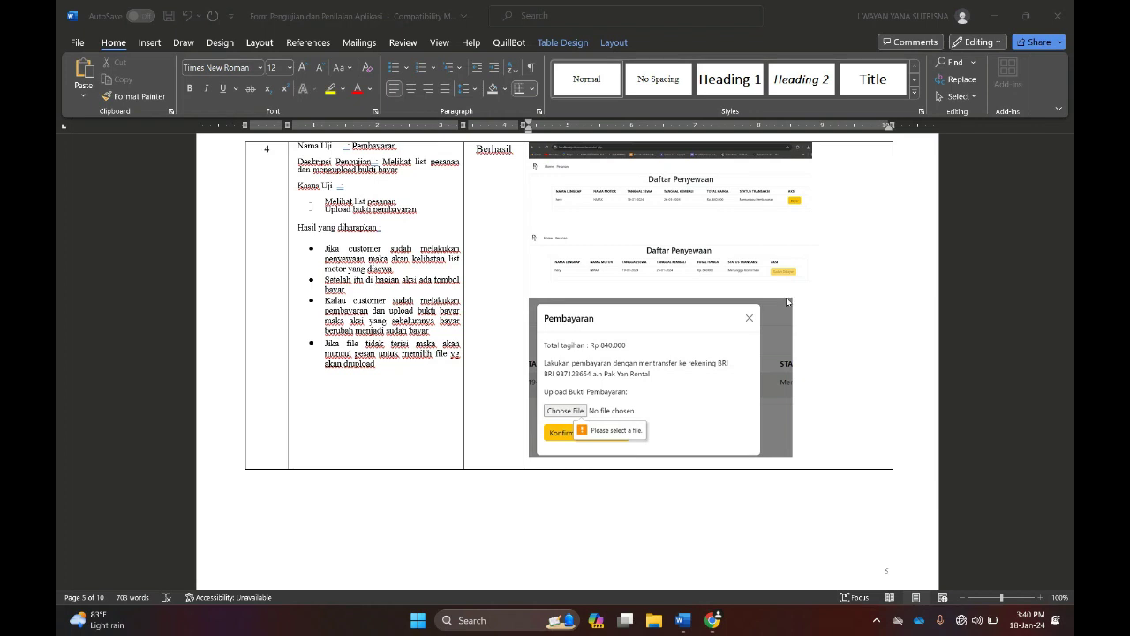
pyautogui.scroll(-6, 668, 406)
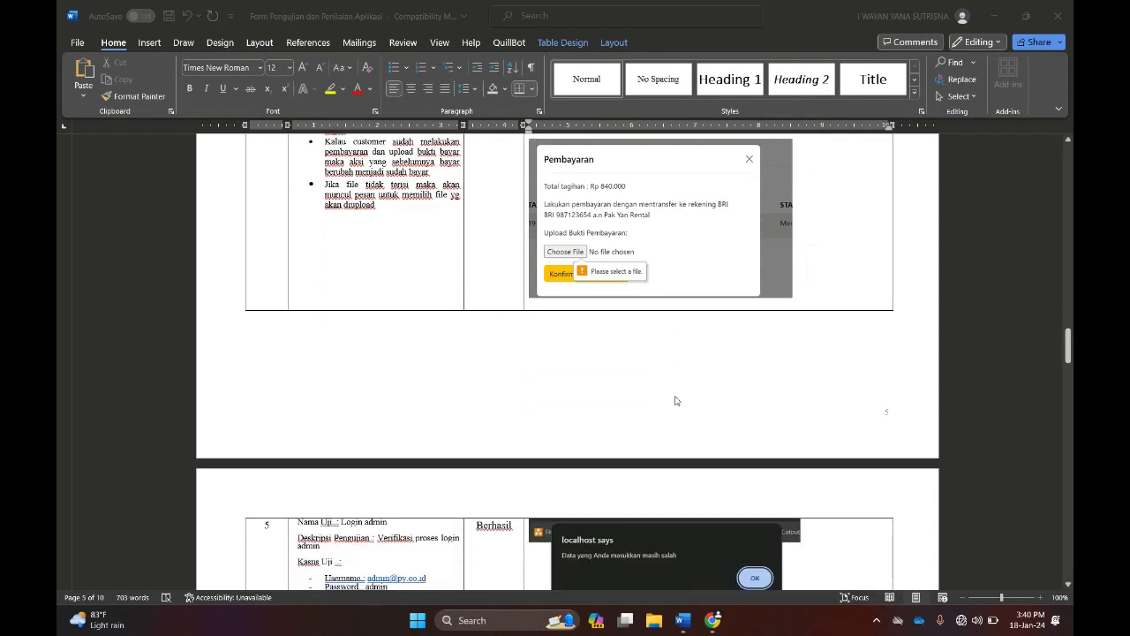